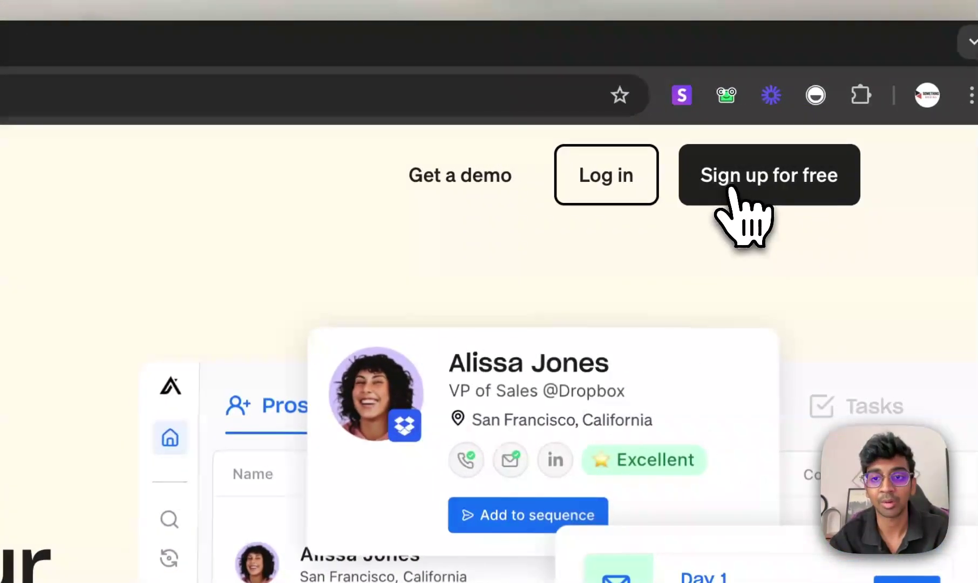
- Go to Apollo.io's free account sign-up page from the homepage header
{"action": "left_click", "coordinate": [829, 103]}
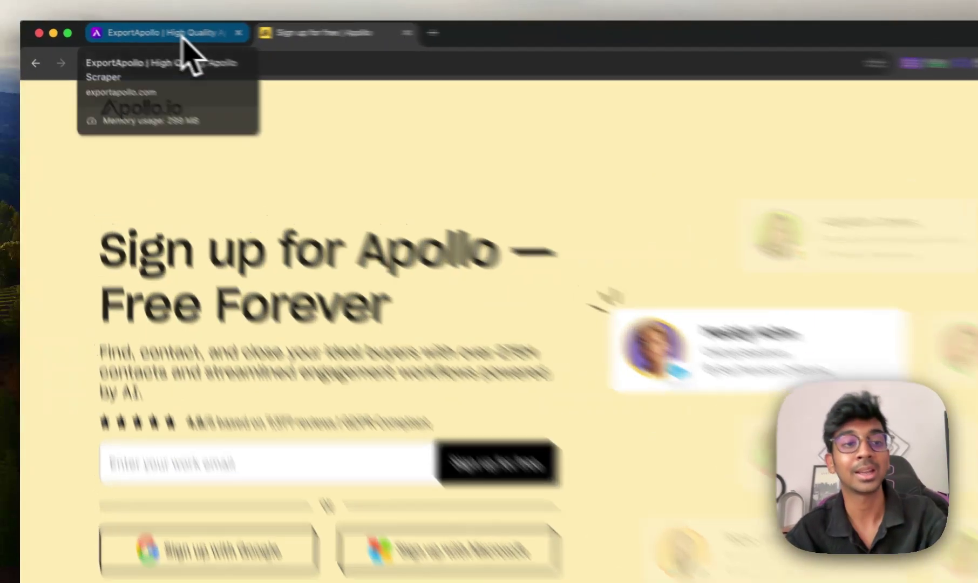
- Switch to the ExportApollo tab showing its Apollo lead-scraping homepage
{"action": "left_click", "coordinate": [164, 32]}
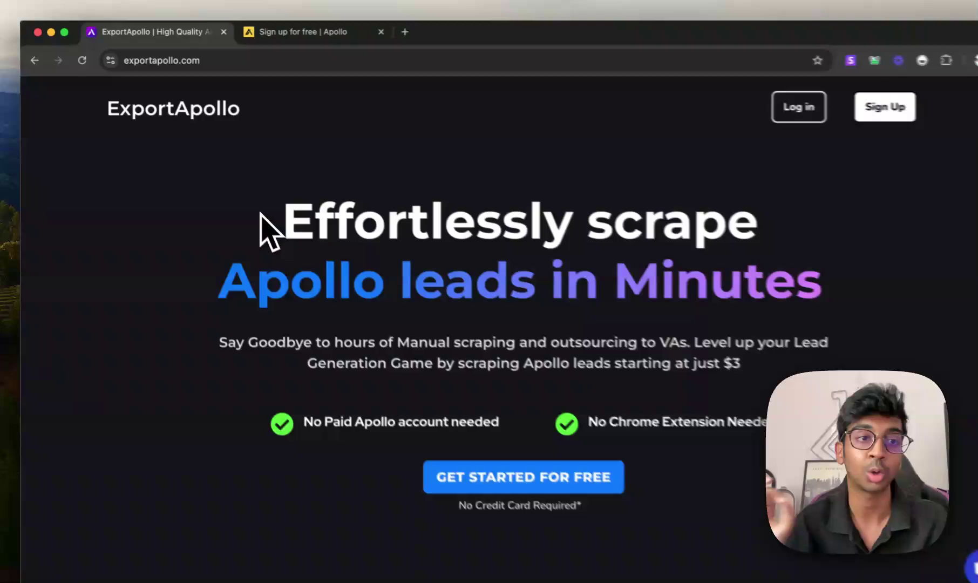
{"action": "scroll", "coordinate": [322, 260], "scroll_direction": "down", "scroll_amount": 5}
{"action": "scroll", "coordinate": [356, 291], "scroll_direction": "up", "scroll_amount": 1}
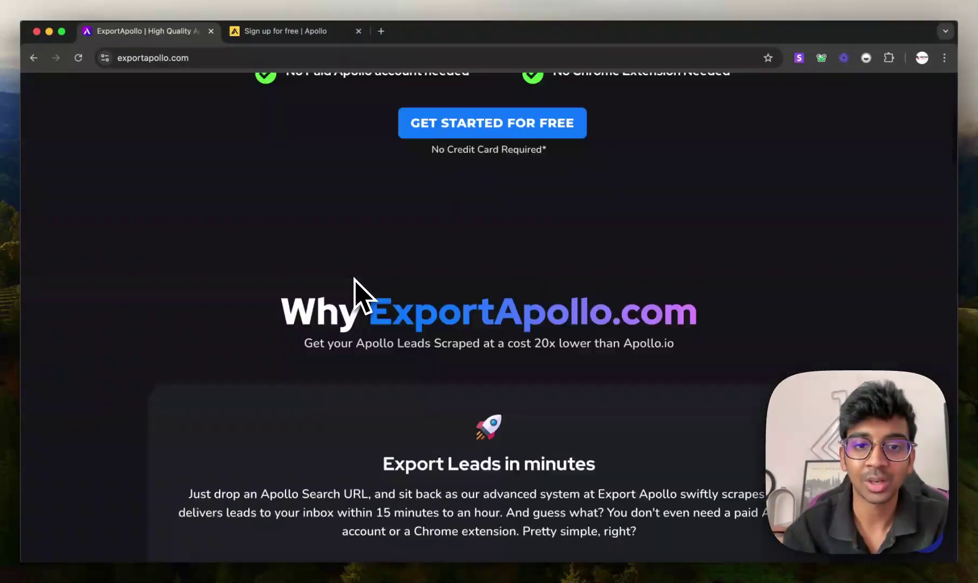
{"action": "scroll", "coordinate": [459, 245], "scroll_direction": "up", "scroll_amount": 5}
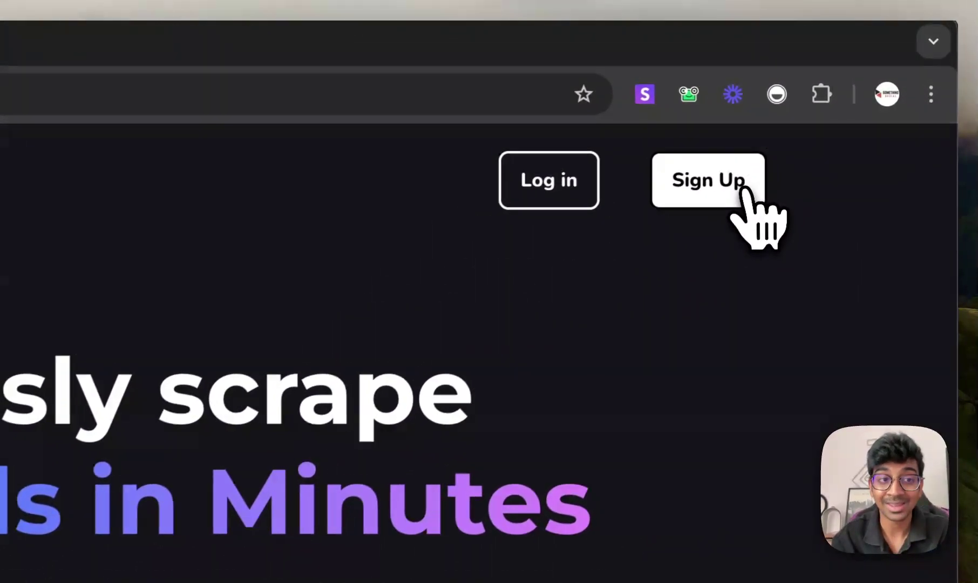
- Register an ExportApollo account with a coupon, reaching the dashboard with 122141 credits
{"action": "left_click", "coordinate": [738, 191]}
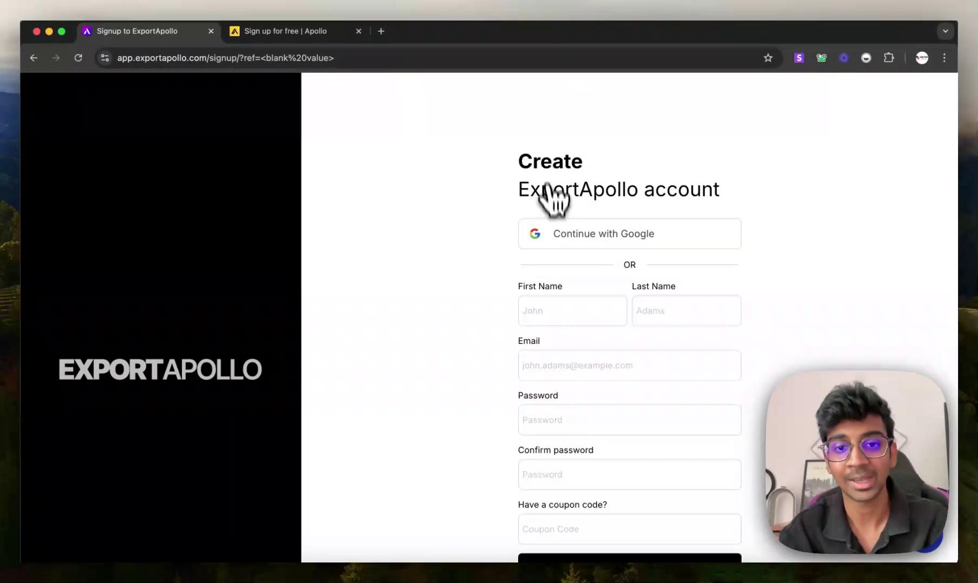
{"action": "scroll", "coordinate": [470, 258], "scroll_direction": "down", "scroll_amount": 3}
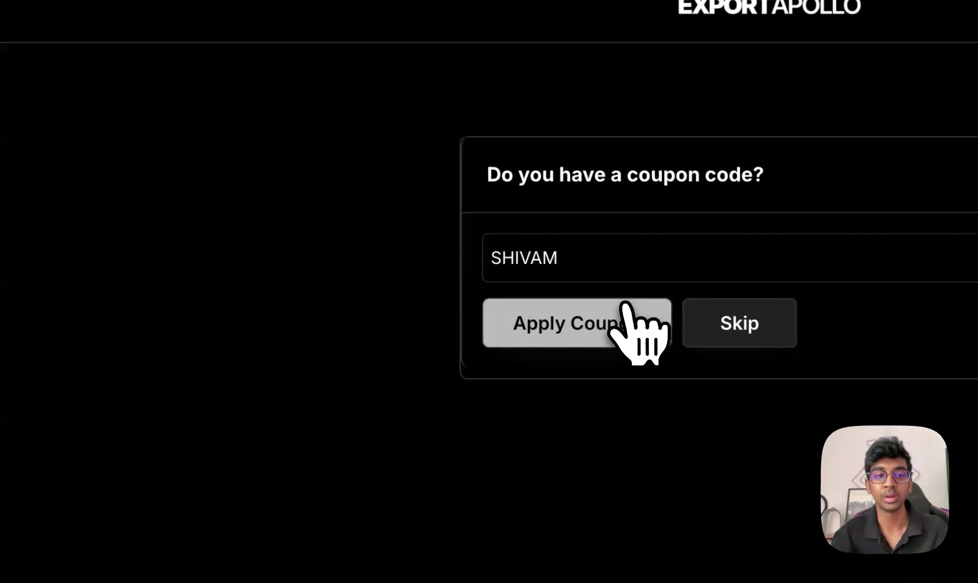
{"action": "left_click", "coordinate": [635, 329]}
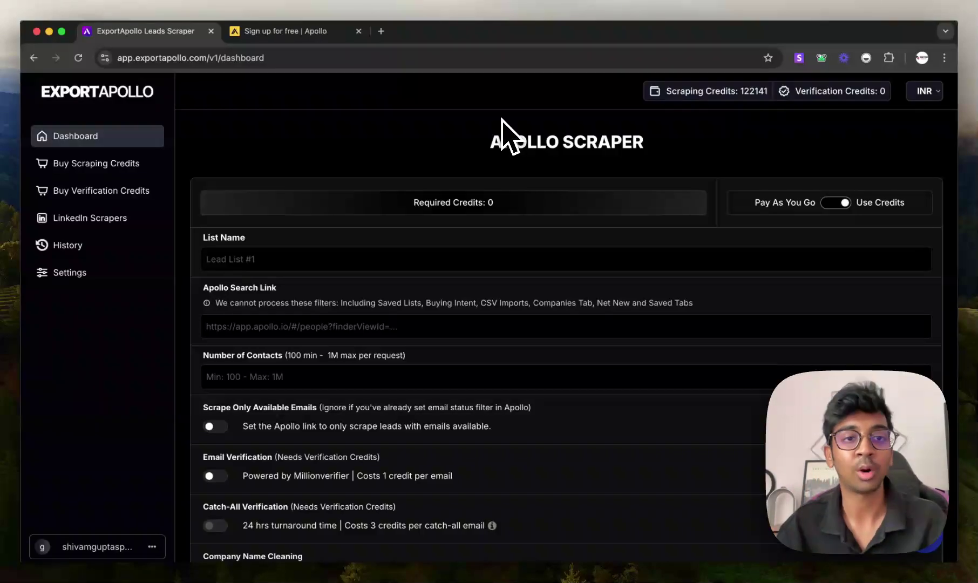
- Return to the 'Sign up for free | Apollo' tab and its home dashboard
{"action": "left_click", "coordinate": [294, 31]}
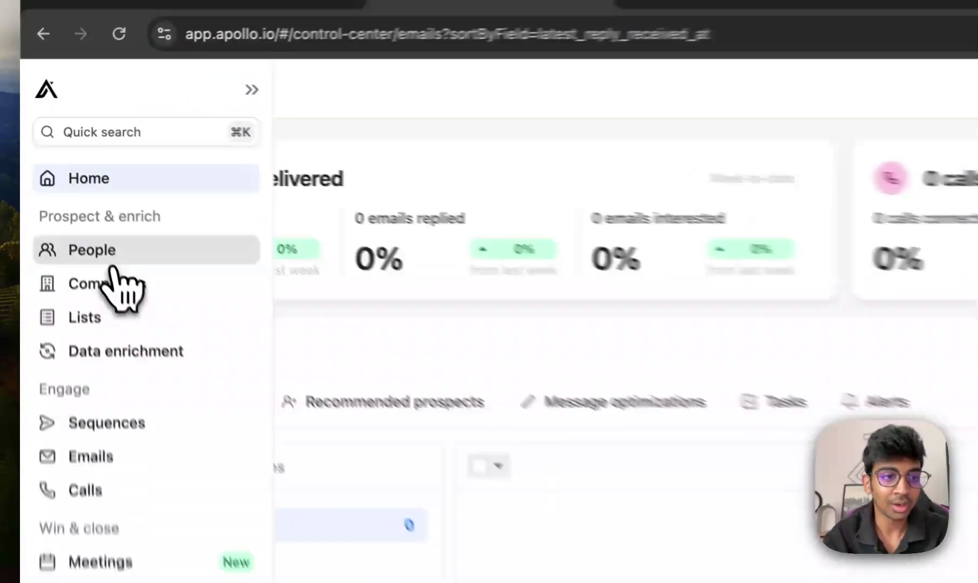
- Filter Apollo's People search to United States location and 1-10 employee companies
{"action": "left_click", "coordinate": [61, 185]}
{"action": "scroll", "coordinate": [210, 371], "scroll_direction": "down", "scroll_amount": 5}
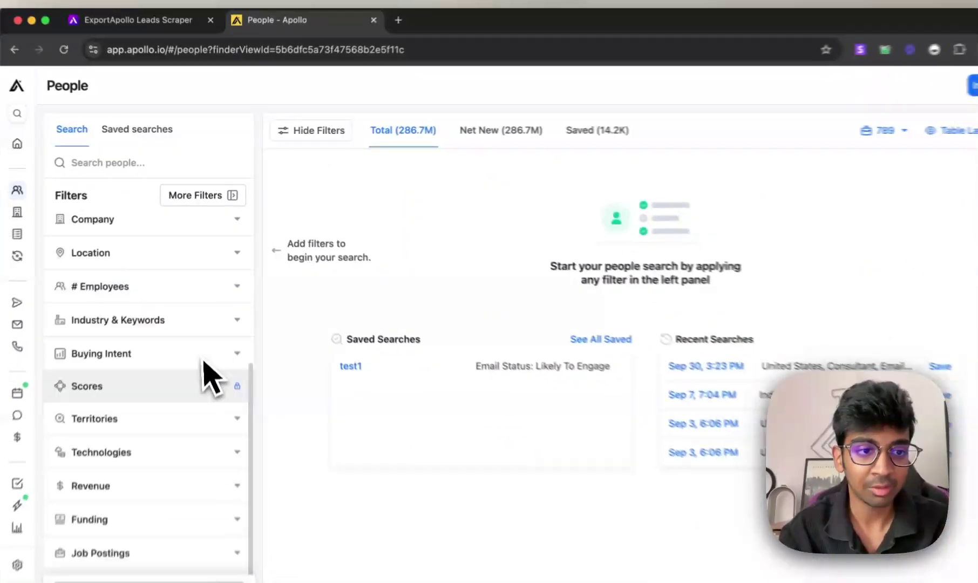
{"action": "scroll", "coordinate": [210, 359], "scroll_direction": "down", "scroll_amount": 2}
{"action": "scroll", "coordinate": [210, 359], "scroll_direction": "up", "scroll_amount": 8}
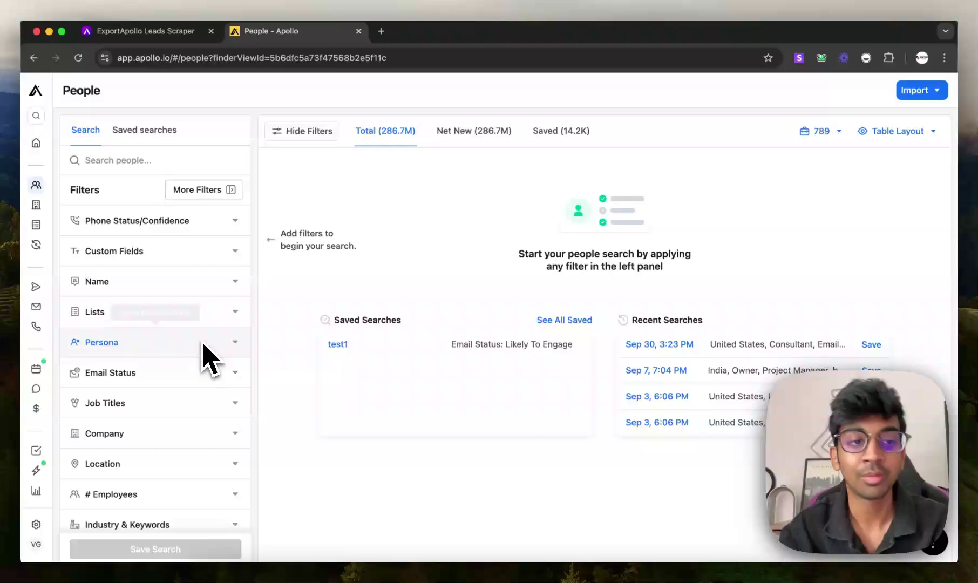
{"action": "scroll", "coordinate": [208, 321], "scroll_direction": "down", "scroll_amount": 2}
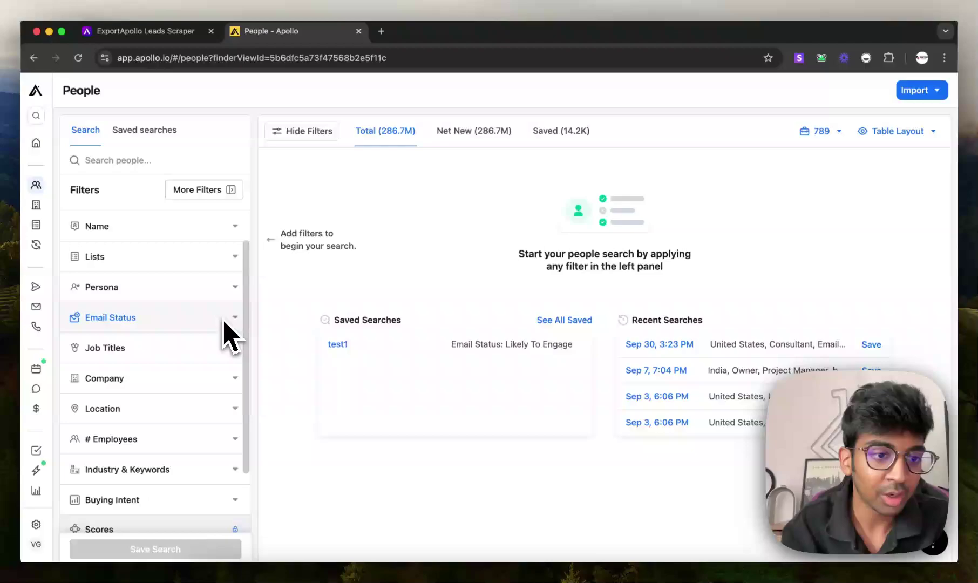
{"action": "scroll", "coordinate": [226, 337], "scroll_direction": "down", "scroll_amount": 2}
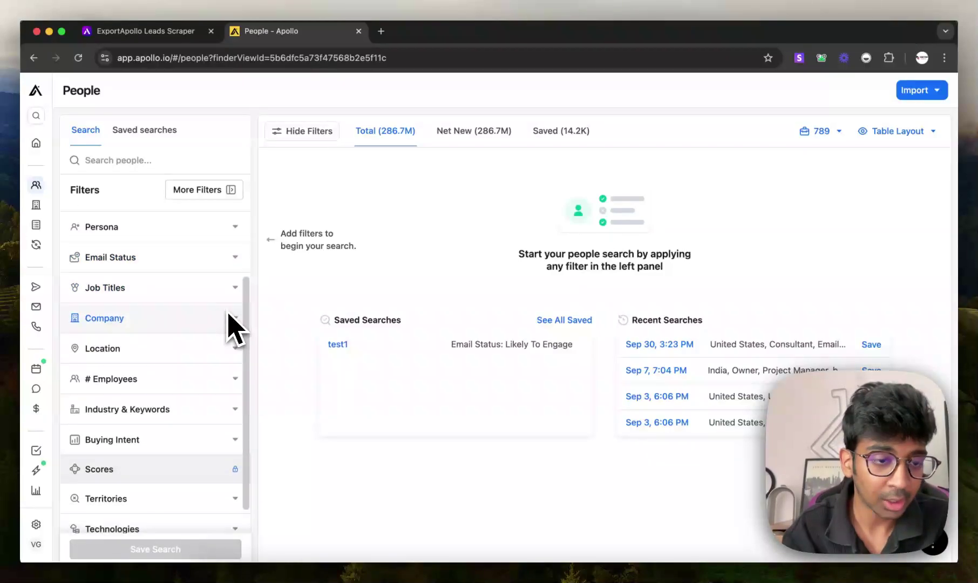
{"action": "scroll", "coordinate": [229, 329], "scroll_direction": "down", "scroll_amount": 1}
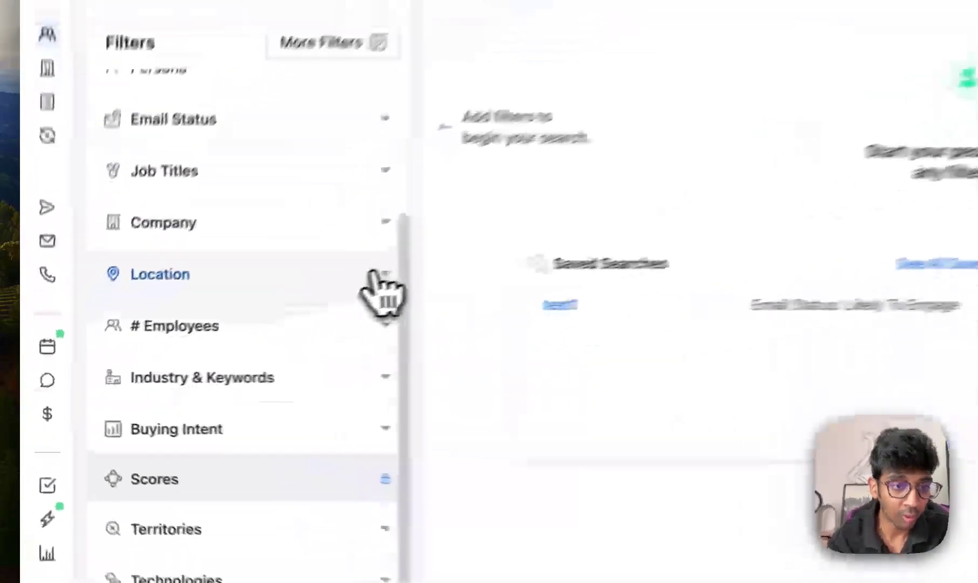
{"action": "left_click", "coordinate": [234, 325]}
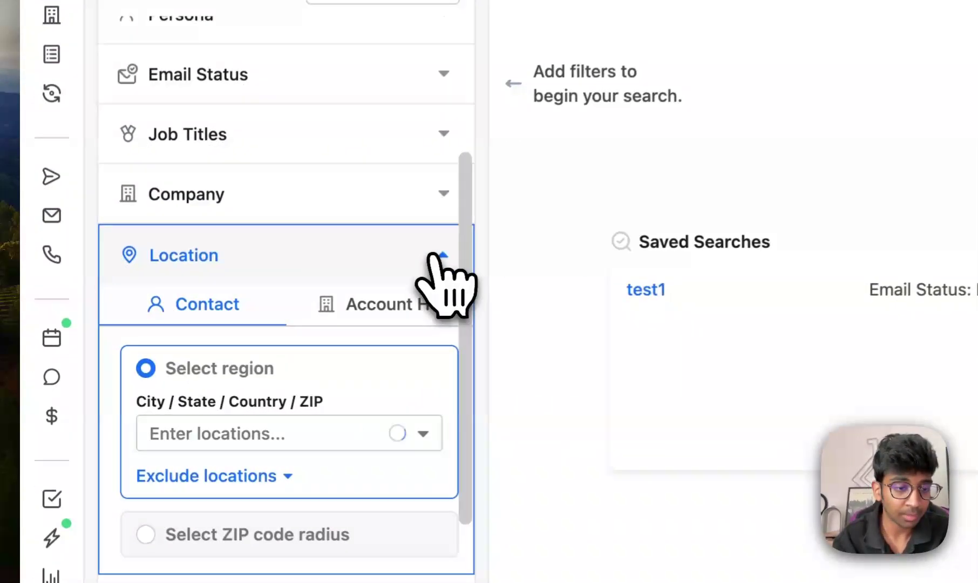
{"action": "left_click", "coordinate": [214, 434]}
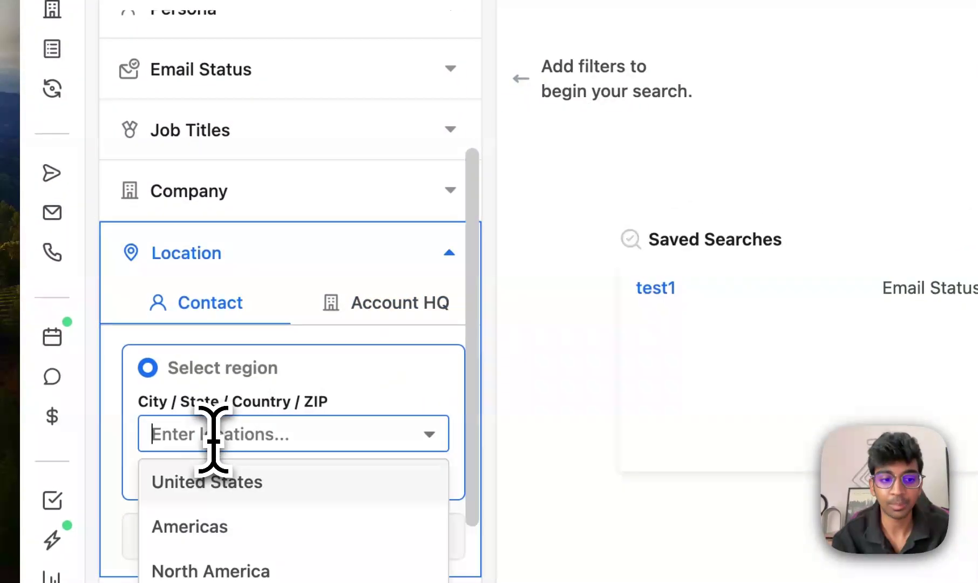
{"action": "left_click", "coordinate": [233, 489]}
{"action": "scroll", "coordinate": [245, 514], "scroll_direction": "down", "scroll_amount": 3}
{"action": "scroll", "coordinate": [255, 415], "scroll_direction": "down", "scroll_amount": 2}
{"action": "left_click", "coordinate": [260, 253]}
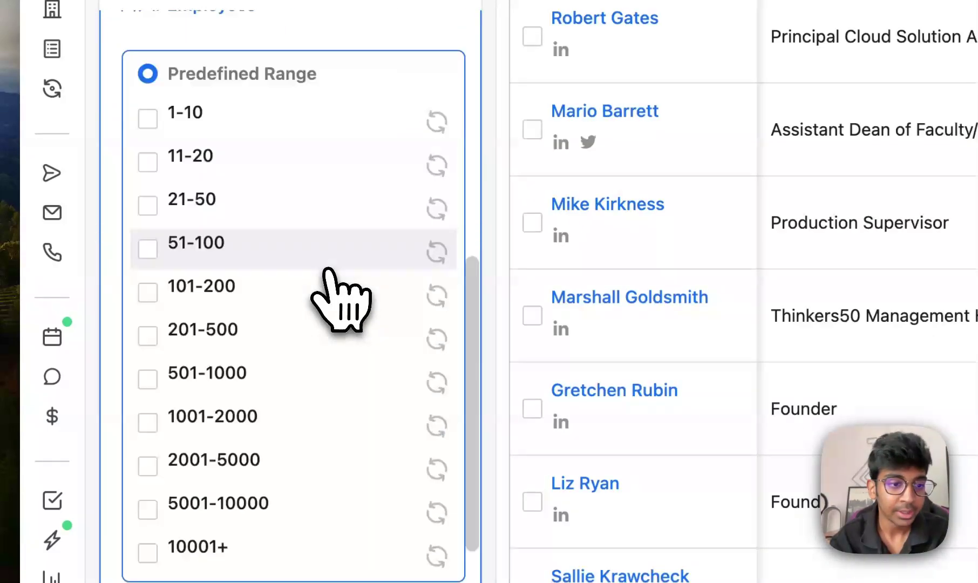
{"action": "left_click", "coordinate": [149, 116]}
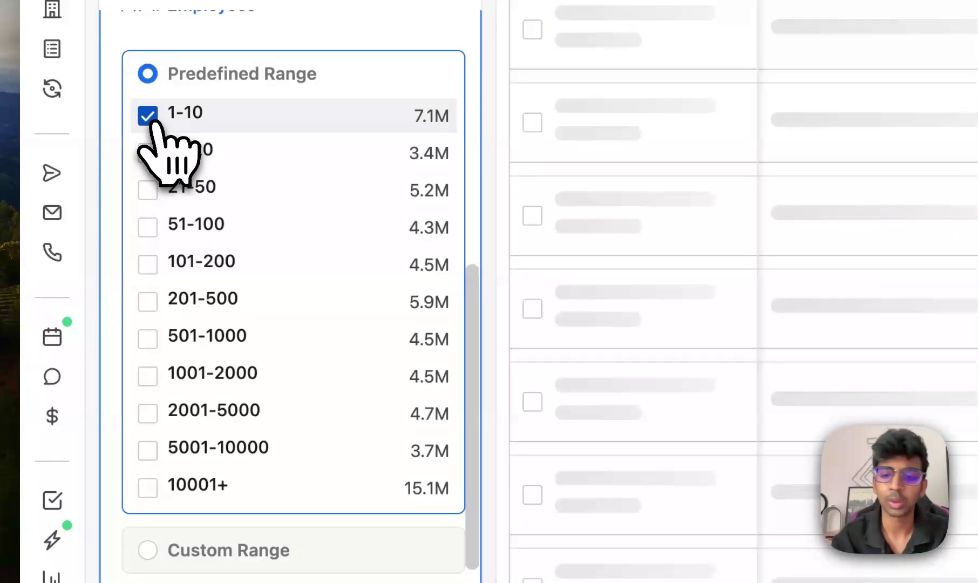
{"action": "scroll", "coordinate": [428, 222], "scroll_direction": "down", "scroll_amount": 3}
{"action": "scroll", "coordinate": [428, 225], "scroll_direction": "down", "scroll_amount": 4}
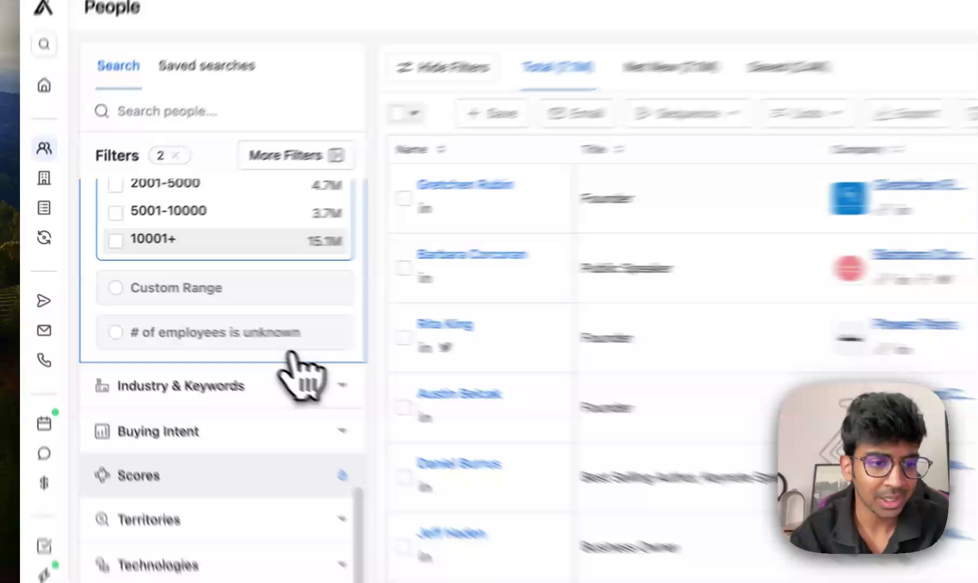
{"action": "scroll", "coordinate": [212, 383], "scroll_direction": "down", "scroll_amount": 2}
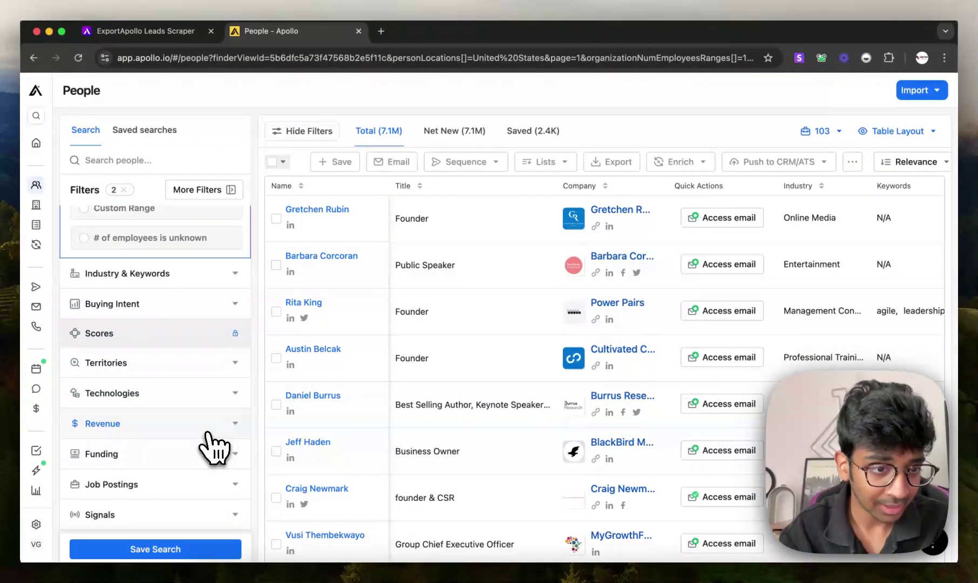
{"action": "scroll", "coordinate": [210, 429], "scroll_direction": "up", "scroll_amount": 2}
- Add the accounting Industry filter and the 'owner' Job Titles filter
{"action": "left_click", "coordinate": [201, 341]}
{"action": "scroll", "coordinate": [337, 344], "scroll_direction": "up", "scroll_amount": 2}
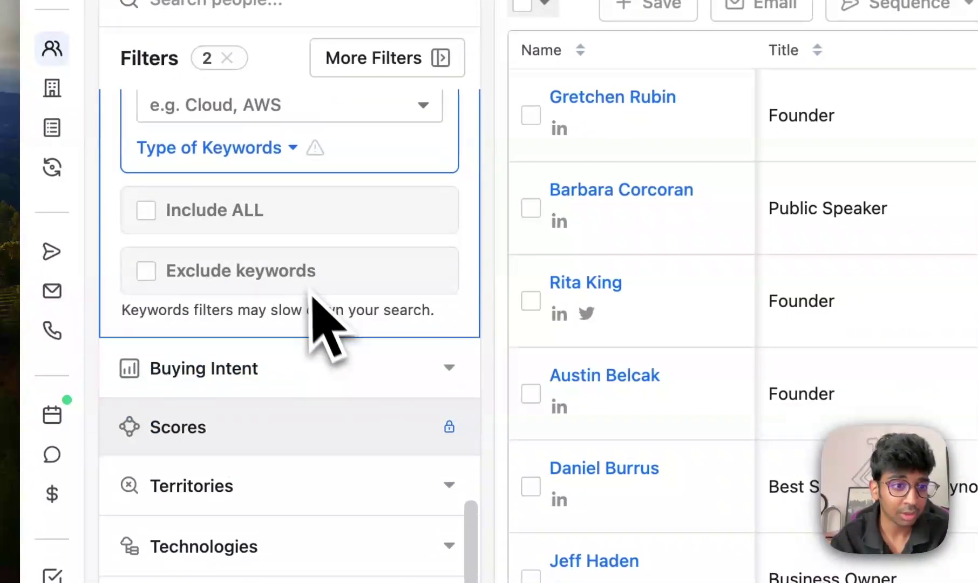
{"action": "scroll", "coordinate": [317, 313], "scroll_direction": "up", "scroll_amount": 3}
{"action": "scroll", "coordinate": [309, 299], "scroll_direction": "up", "scroll_amount": 1}
{"action": "scroll", "coordinate": [287, 243], "scroll_direction": "up", "scroll_amount": 2}
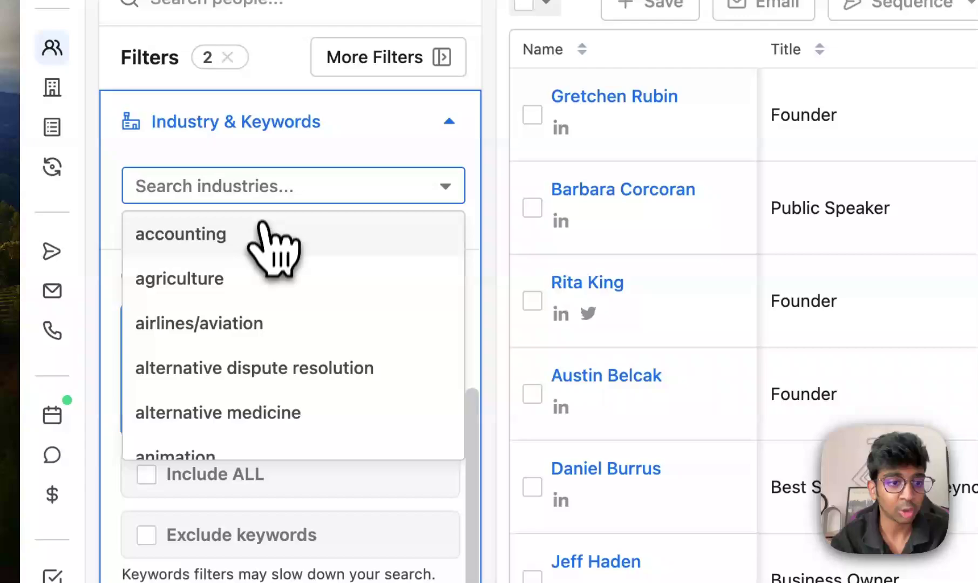
{"action": "left_click", "coordinate": [264, 233]}
{"action": "scroll", "coordinate": [260, 242], "scroll_direction": "up", "scroll_amount": 10}
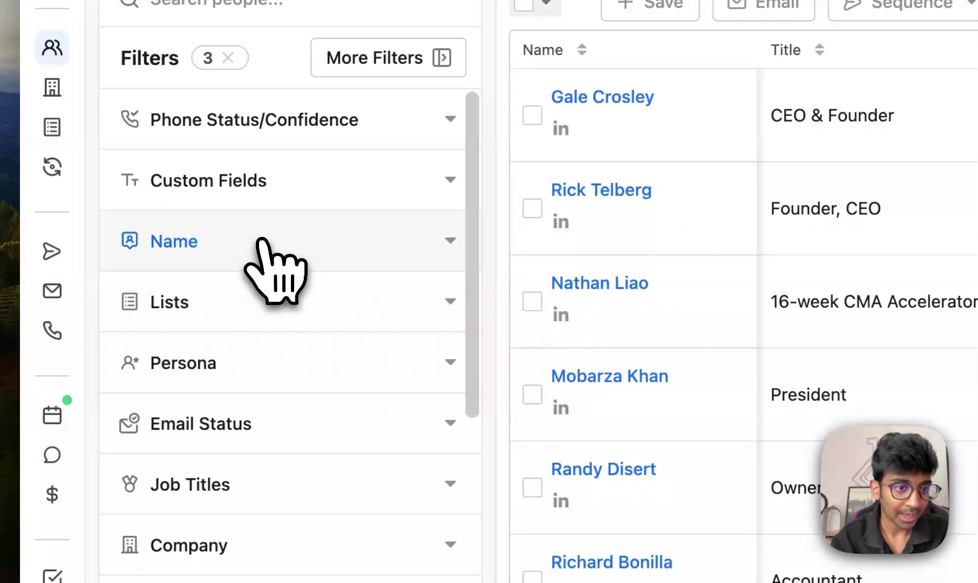
{"action": "scroll", "coordinate": [283, 321], "scroll_direction": "down", "scroll_amount": 1}
{"action": "scroll", "coordinate": [298, 383], "scroll_direction": "down", "scroll_amount": 1}
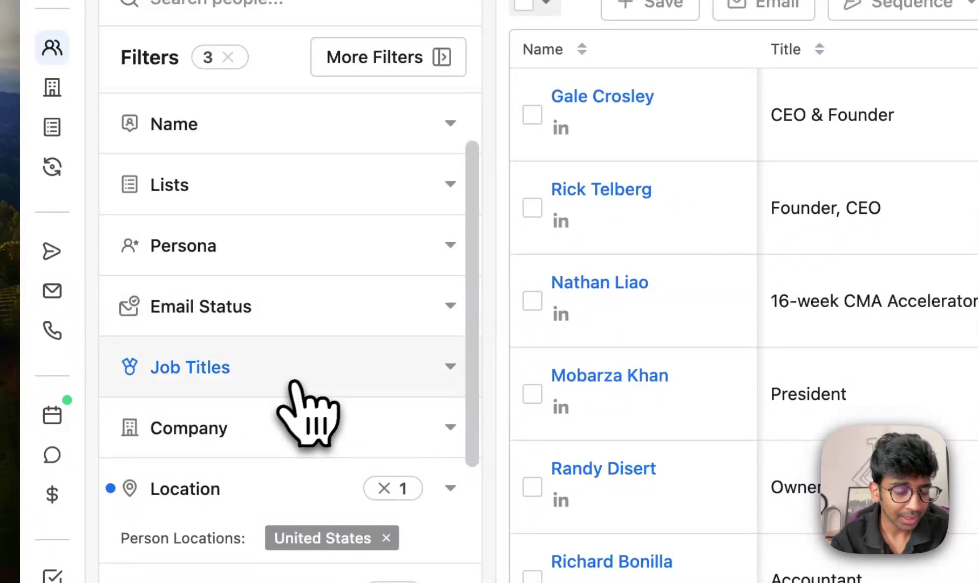
{"action": "left_click", "coordinate": [421, 371]}
{"action": "scroll", "coordinate": [398, 429], "scroll_direction": "down", "scroll_amount": 1}
{"action": "scroll", "coordinate": [349, 468], "scroll_direction": "down", "scroll_amount": 3}
{"action": "left_click", "coordinate": [328, 223]}
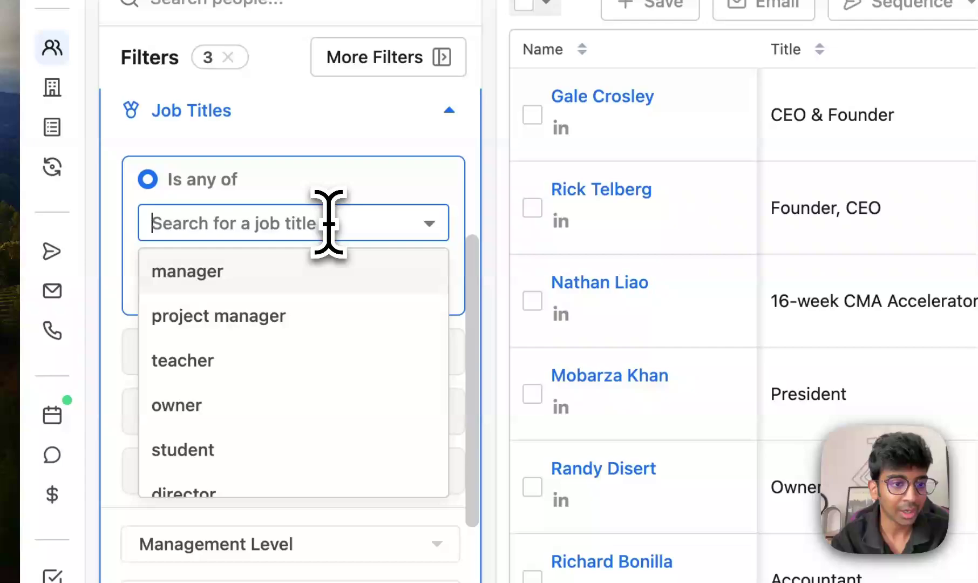
{"action": "left_click", "coordinate": [283, 405]}
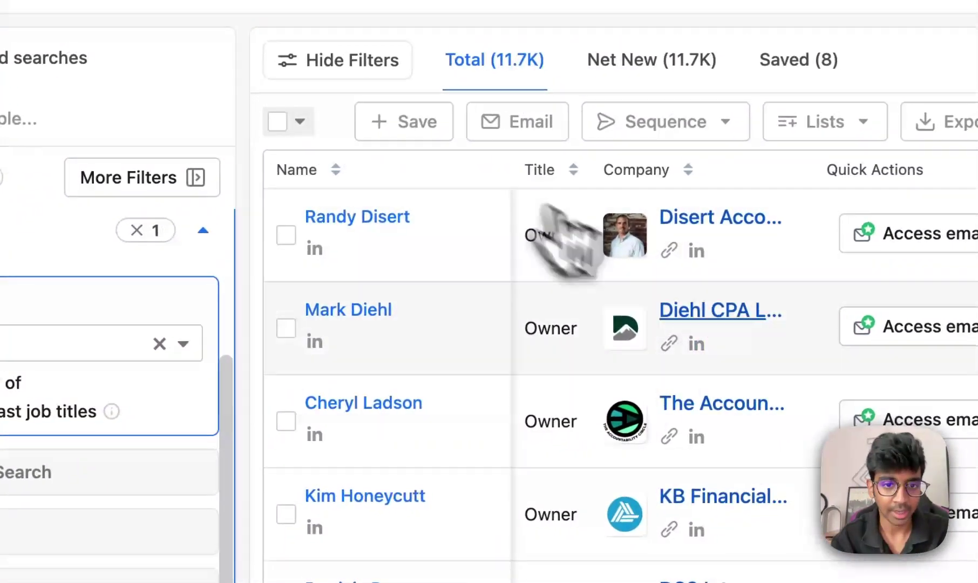
{"action": "scroll", "coordinate": [542, 429], "scroll_direction": "down", "scroll_amount": 1}
{"action": "scroll", "coordinate": [539, 428], "scroll_direction": "down", "scroll_amount": 5}
{"action": "scroll", "coordinate": [494, 382], "scroll_direction": "up", "scroll_amount": 6}
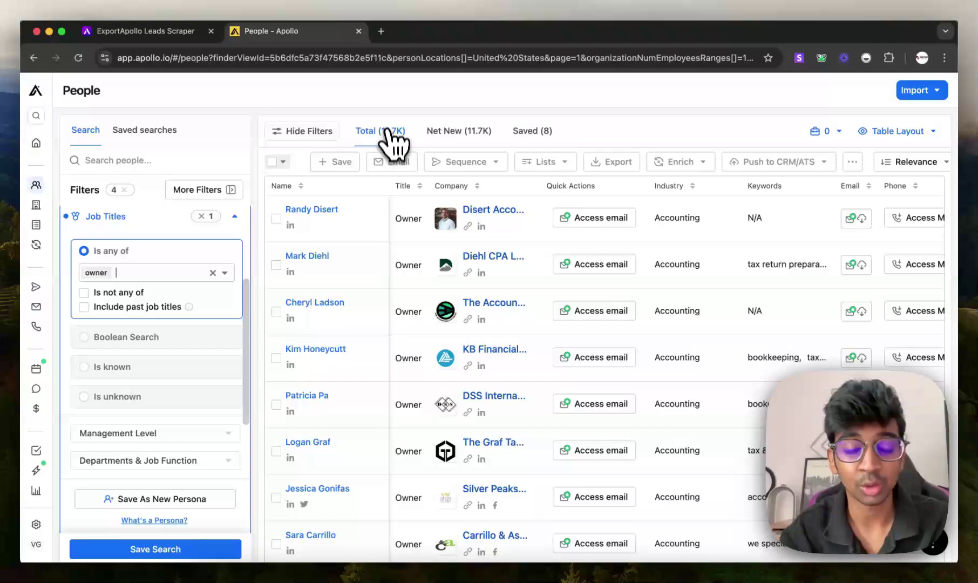
{"action": "scroll", "coordinate": [196, 278], "scroll_direction": "down", "scroll_amount": 5}
{"action": "scroll", "coordinate": [191, 279], "scroll_direction": "down", "scroll_amount": 5}
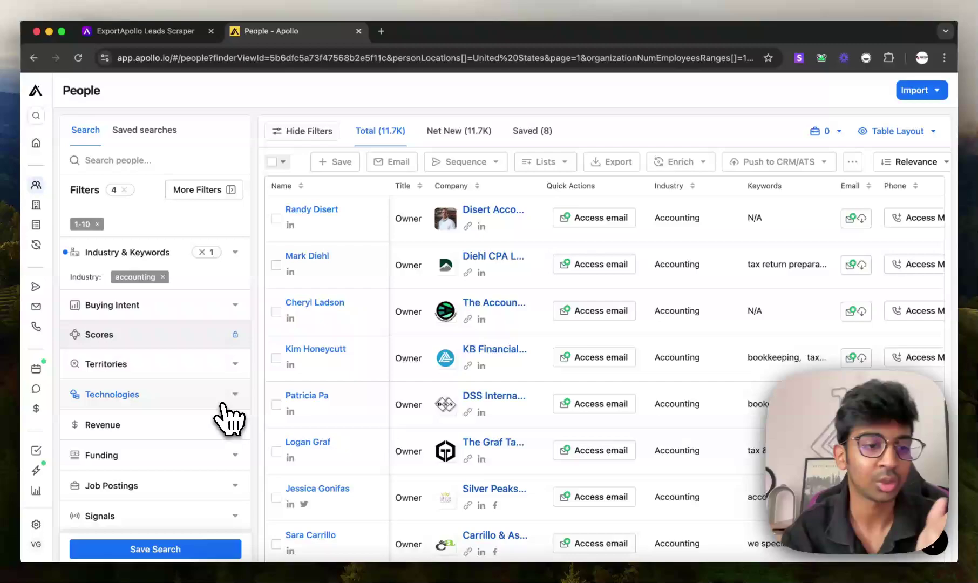
{"action": "scroll", "coordinate": [220, 374], "scroll_direction": "up", "scroll_amount": 3}
{"action": "scroll", "coordinate": [218, 376], "scroll_direction": "up", "scroll_amount": 3}
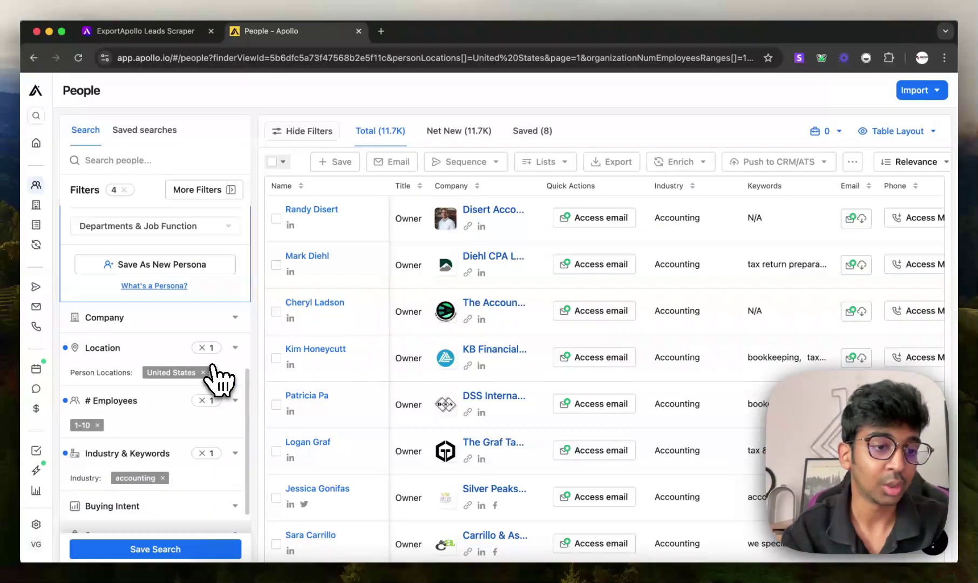
{"action": "scroll", "coordinate": [219, 376], "scroll_direction": "up", "scroll_amount": 1}
{"action": "scroll", "coordinate": [209, 393], "scroll_direction": "up", "scroll_amount": 5}
{"action": "scroll", "coordinate": [212, 392], "scroll_direction": "up", "scroll_amount": 1}
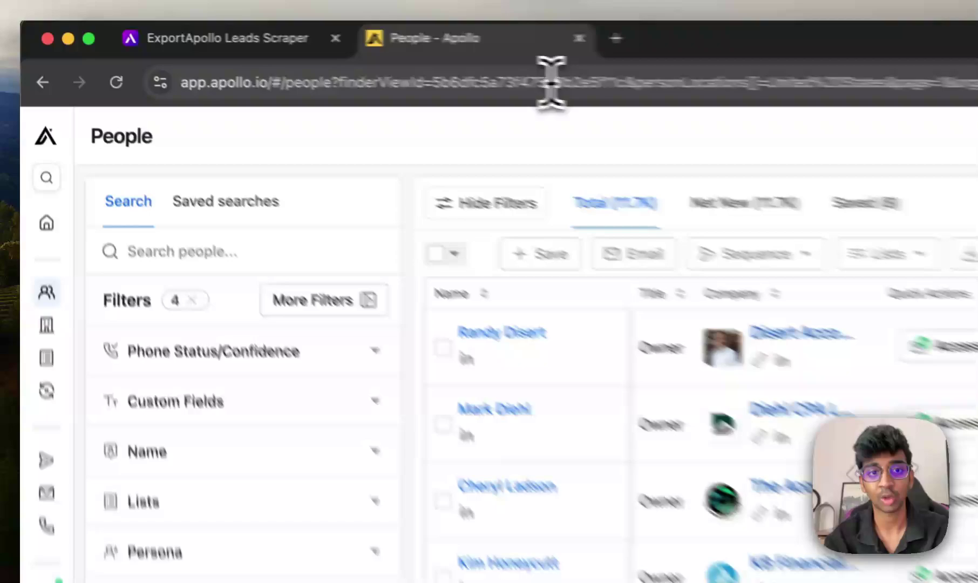
- Paste the Apollo search link into the Accounting scrape form and set 100 contacts
{"action": "left_click", "coordinate": [341, 57]}
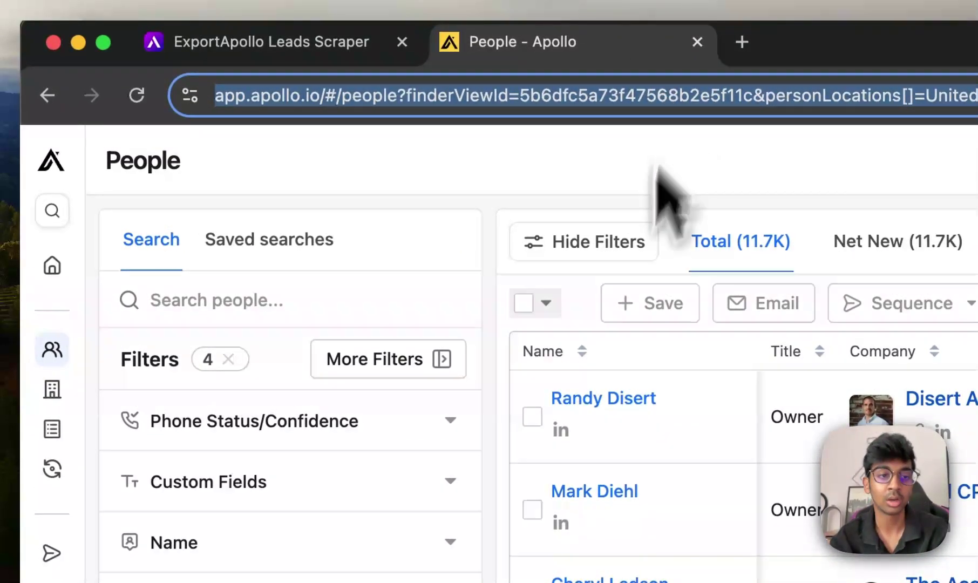
{"action": "left_click", "coordinate": [243, 55]}
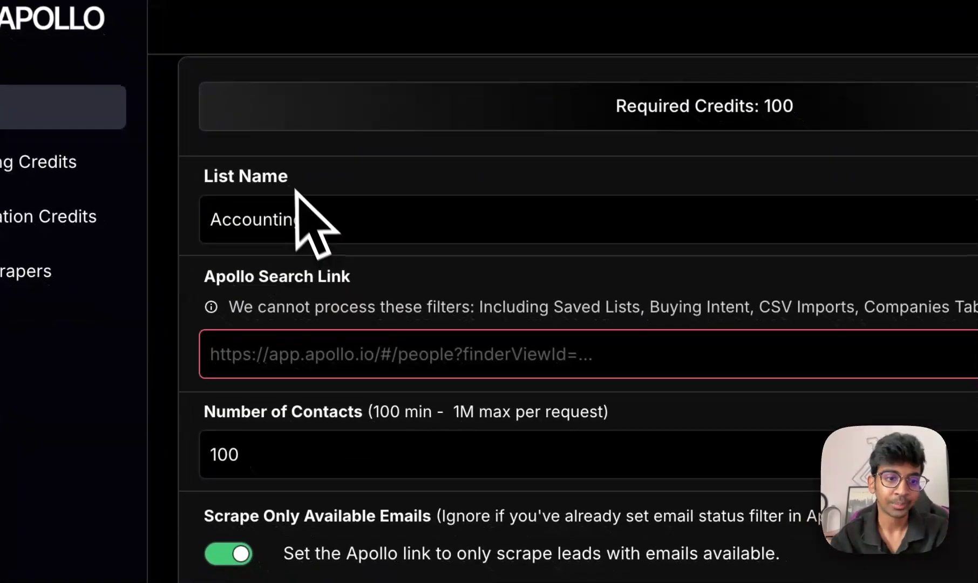
{"action": "double_click", "coordinate": [476, 364]}
{"action": "left_click", "coordinate": [316, 339]}
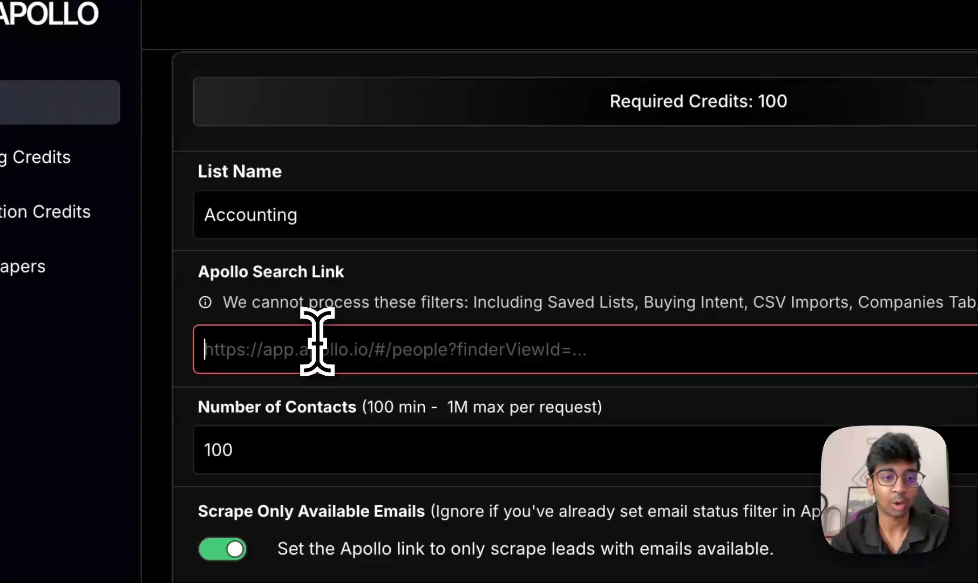
{"action": "key", "text": "ctrl+v"}
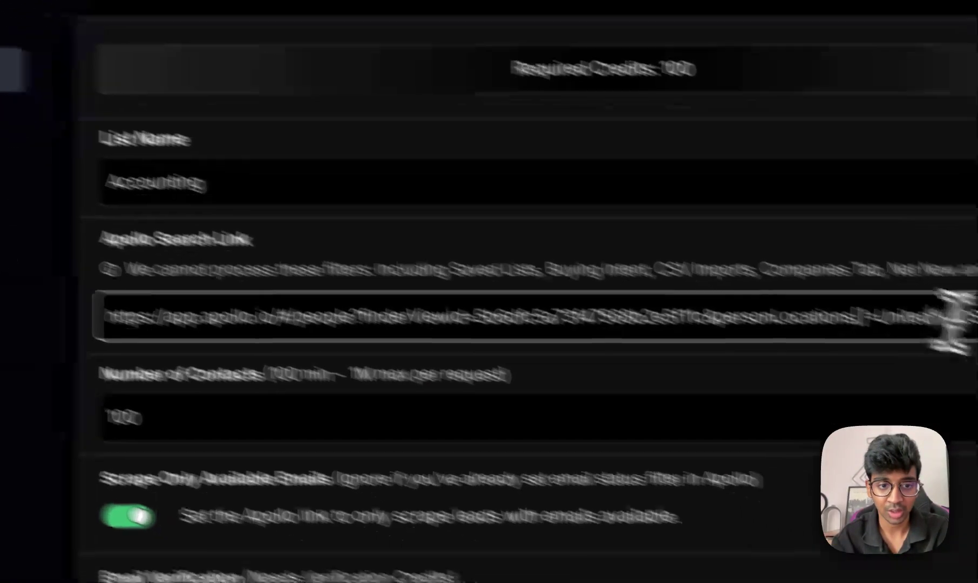
{"action": "left_click", "coordinate": [732, 264]}
{"action": "left_click", "coordinate": [298, 352]}
{"action": "type", "text": "100"}
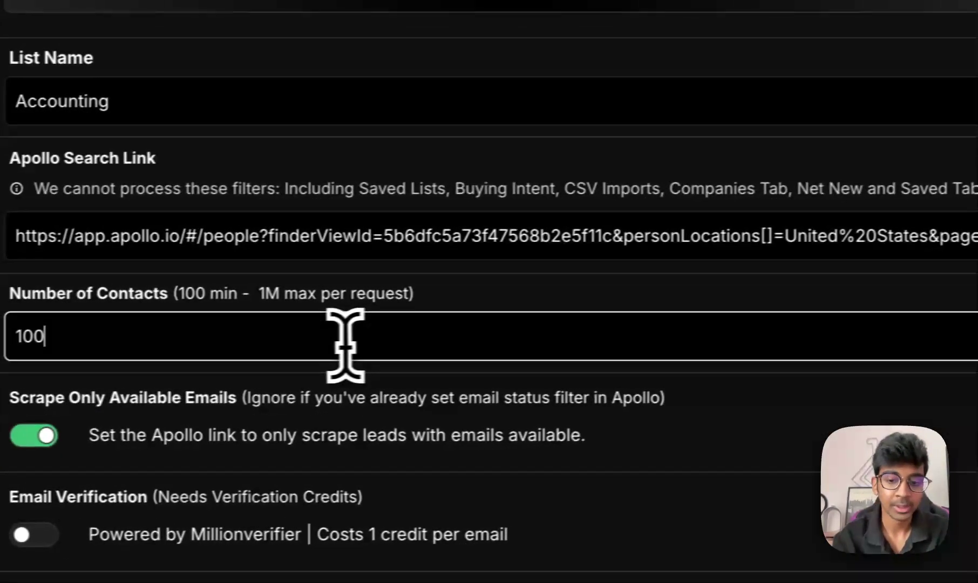
{"action": "left_click", "coordinate": [352, 295]}
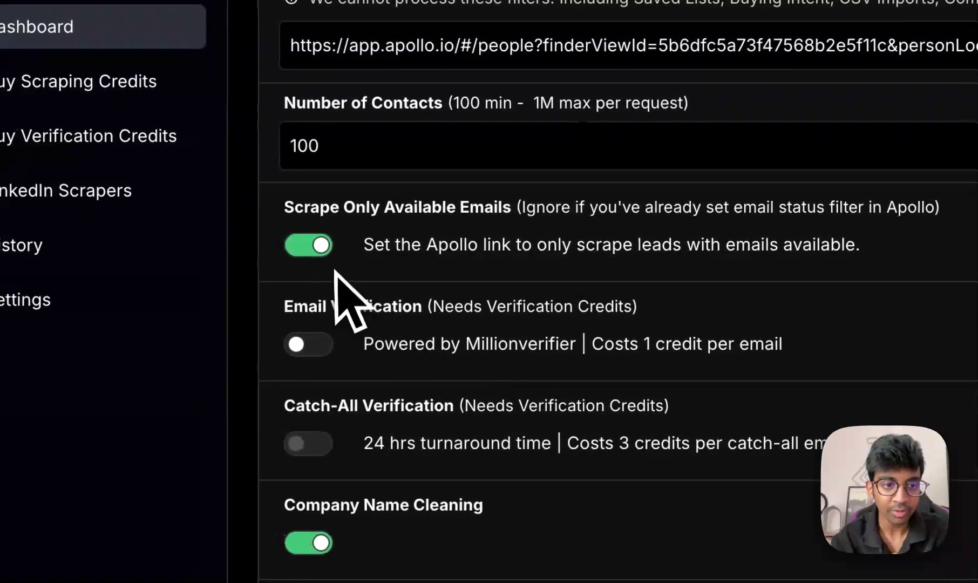
- Toggle available-emails-only off and back on, and review the email verification option
{"action": "left_click", "coordinate": [294, 233]}
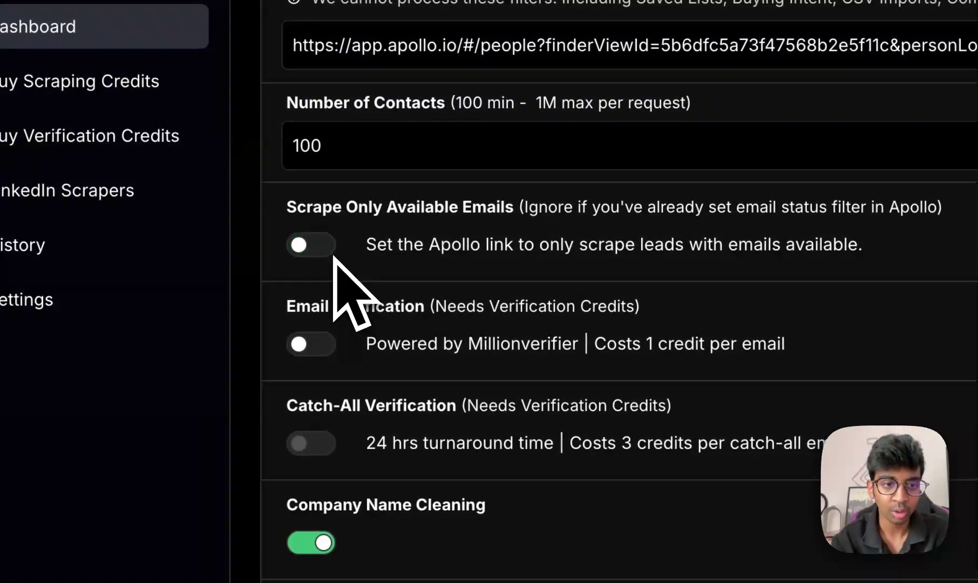
{"action": "left_click_drag", "start_coordinate": [290, 205], "coordinate": [698, 212]}
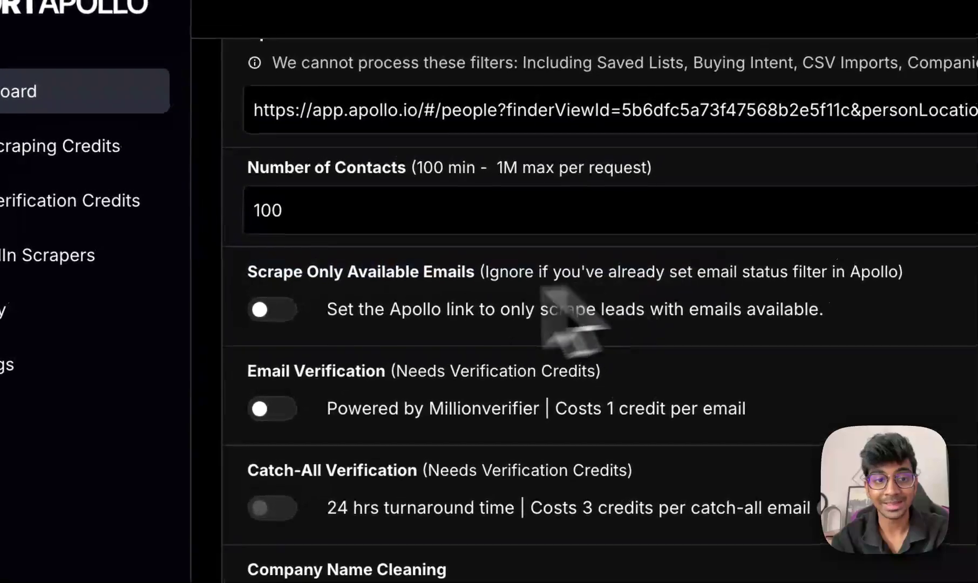
{"action": "left_click", "coordinate": [309, 245]}
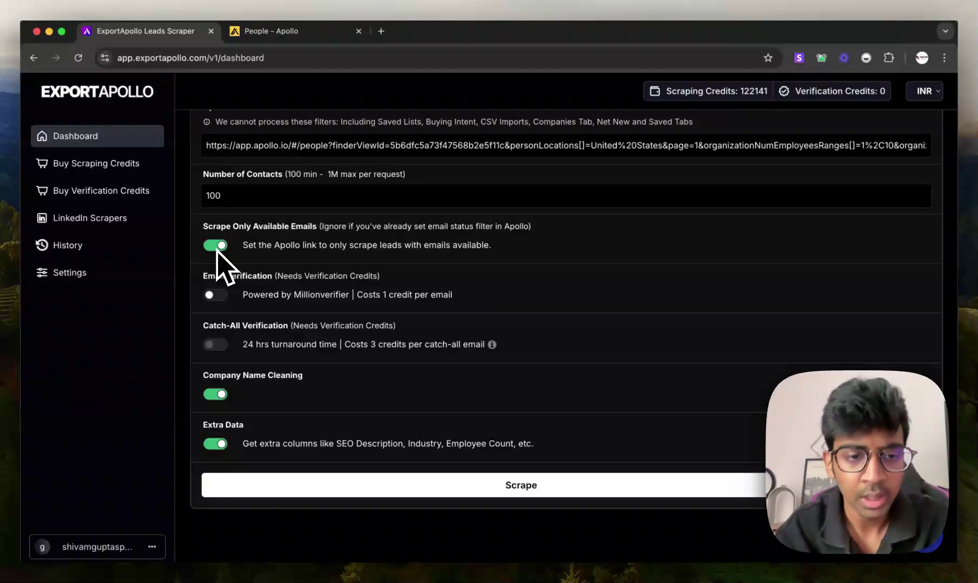
{"action": "left_click_drag", "start_coordinate": [204, 276], "coordinate": [380, 277]}
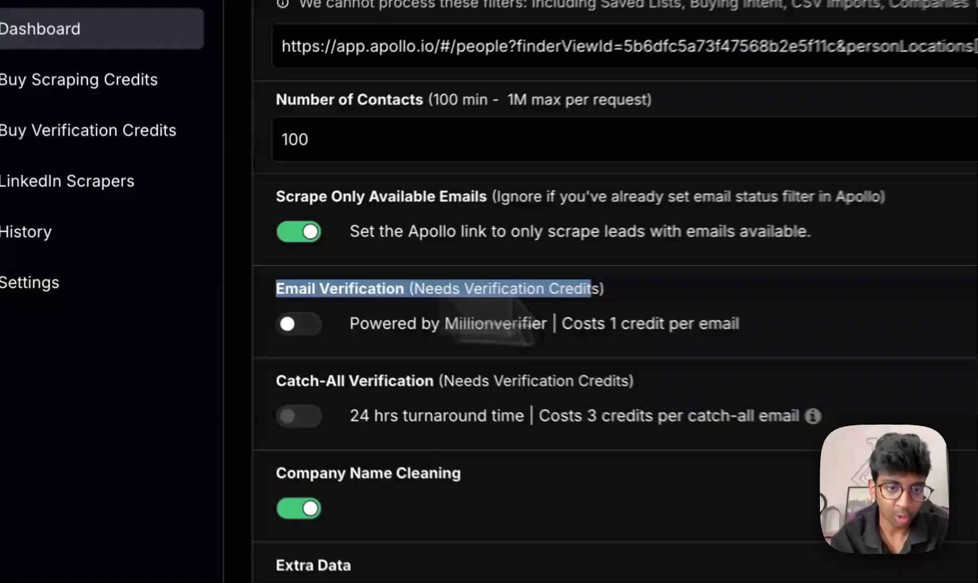
{"action": "left_click", "coordinate": [399, 275]}
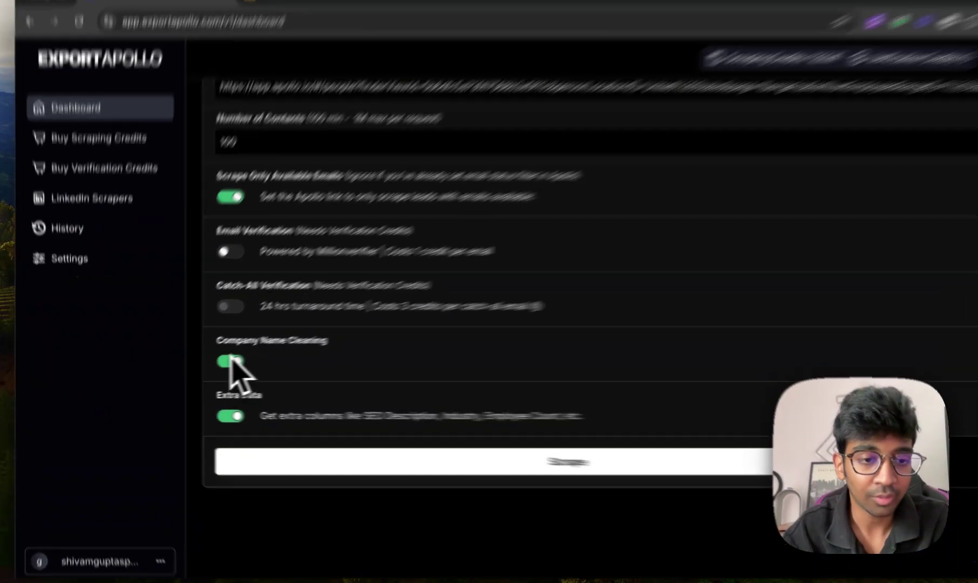
- Review the company-name cleaning and extra data options and submit the Accounting scrape
{"action": "left_click_drag", "start_coordinate": [209, 374], "coordinate": [351, 377]}
{"action": "left_click", "coordinate": [630, 291]}
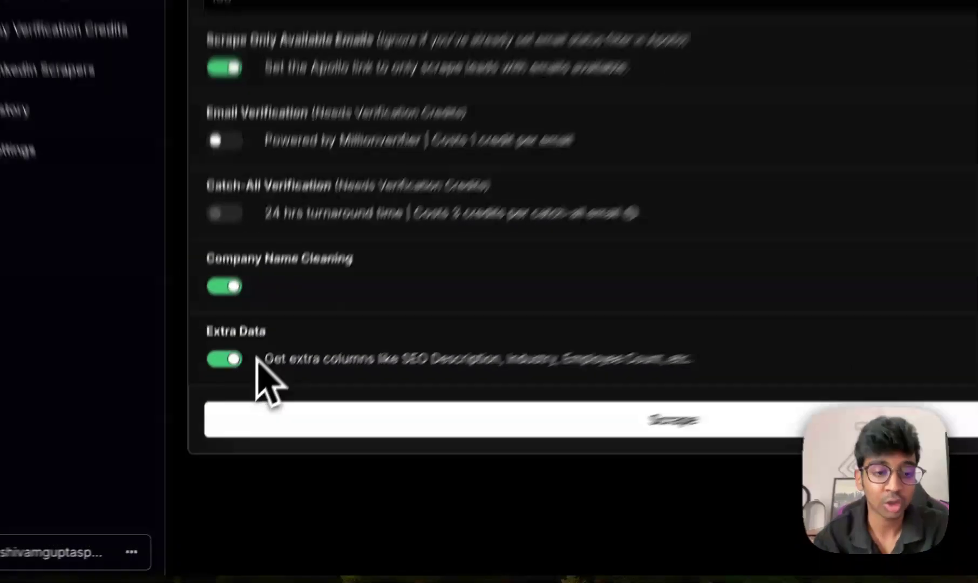
{"action": "left_click_drag", "start_coordinate": [258, 414], "coordinate": [539, 418]}
{"action": "left_click", "coordinate": [526, 418]}
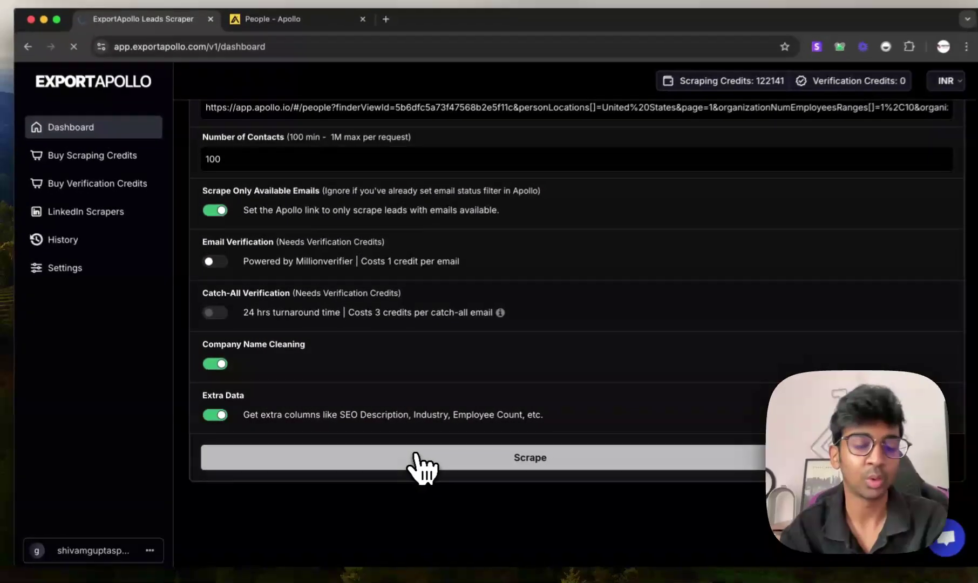
{"action": "left_click", "coordinate": [412, 459]}
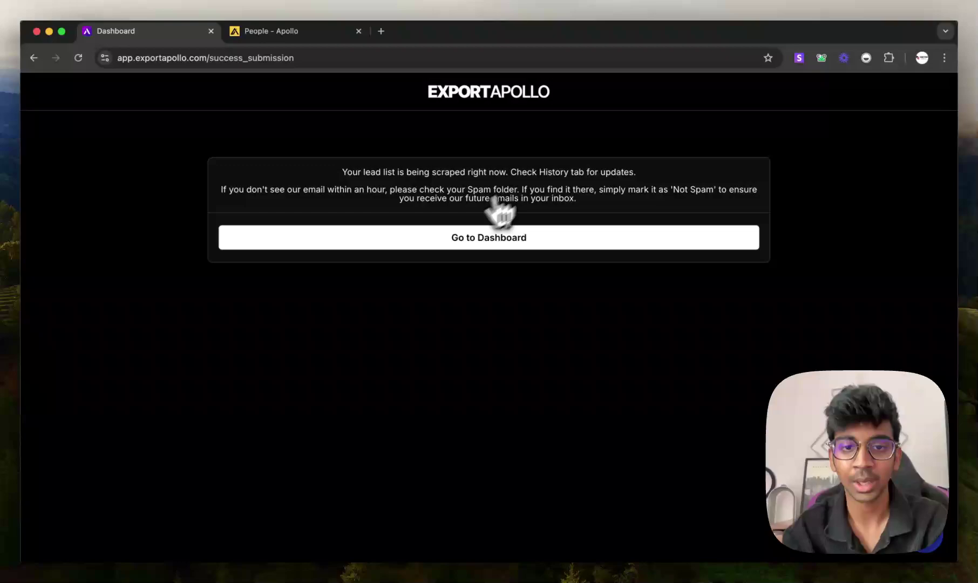
{"action": "left_click", "coordinate": [513, 242]}
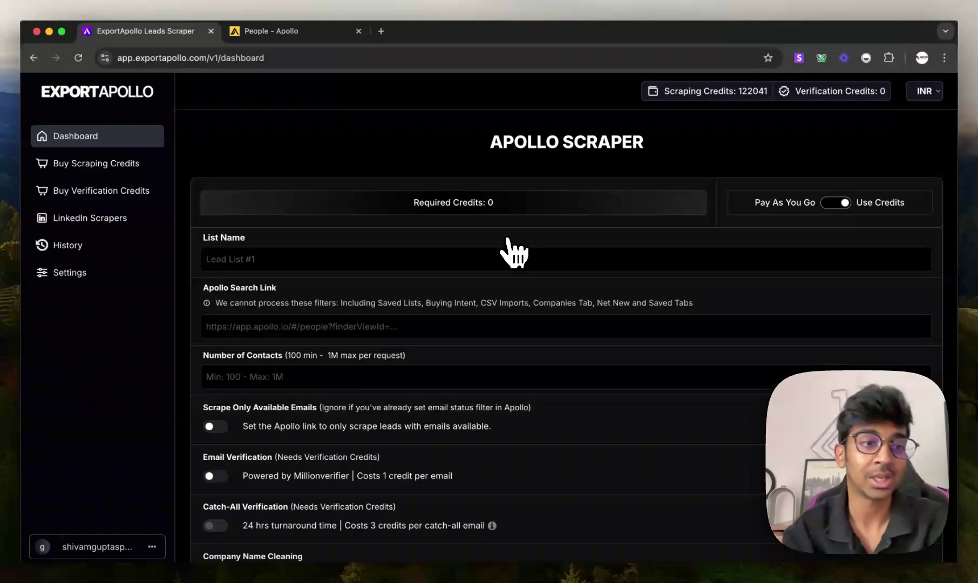
- Review scraping credit prices, such as 10,000 credits for 3,900, keeping USD
{"action": "left_click", "coordinate": [121, 170]}
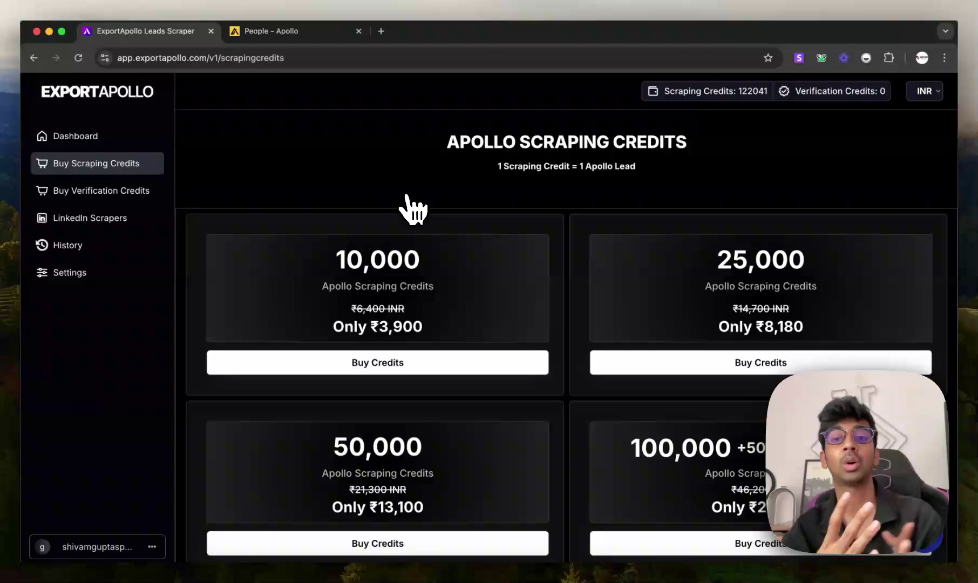
{"action": "left_click_drag", "start_coordinate": [335, 258], "coordinate": [446, 264]}
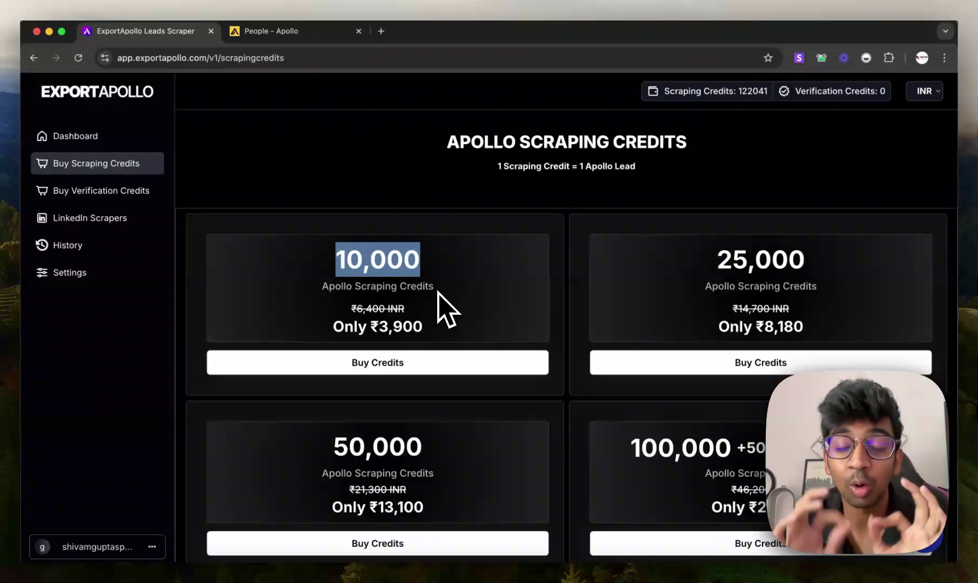
{"action": "double_click", "coordinate": [401, 327]}
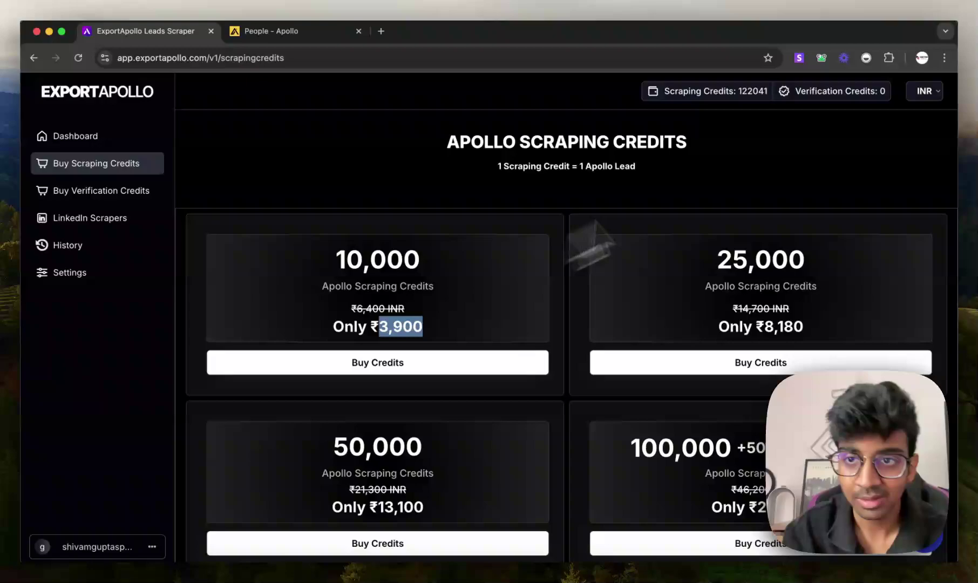
{"action": "left_click", "coordinate": [925, 91]}
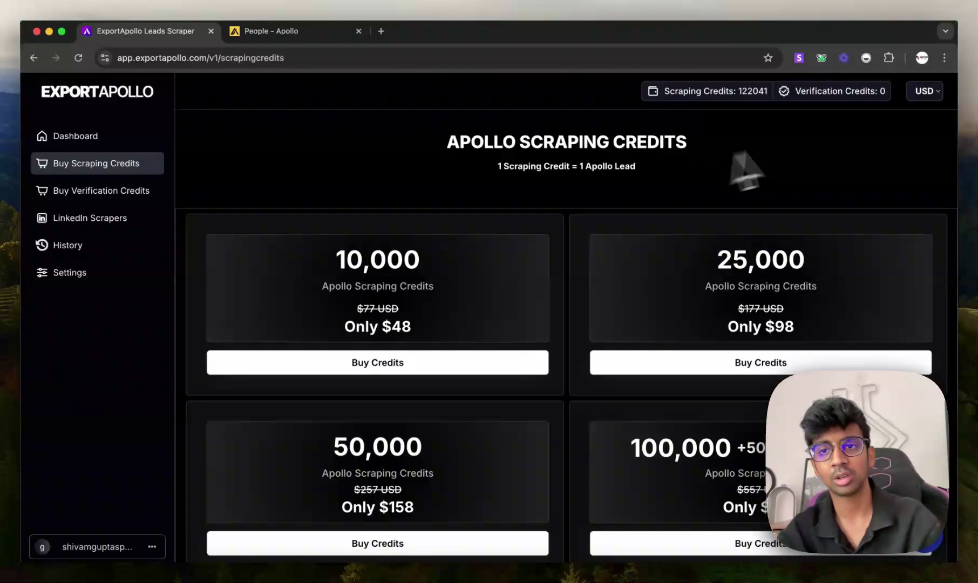
{"action": "left_click", "coordinate": [925, 91]}
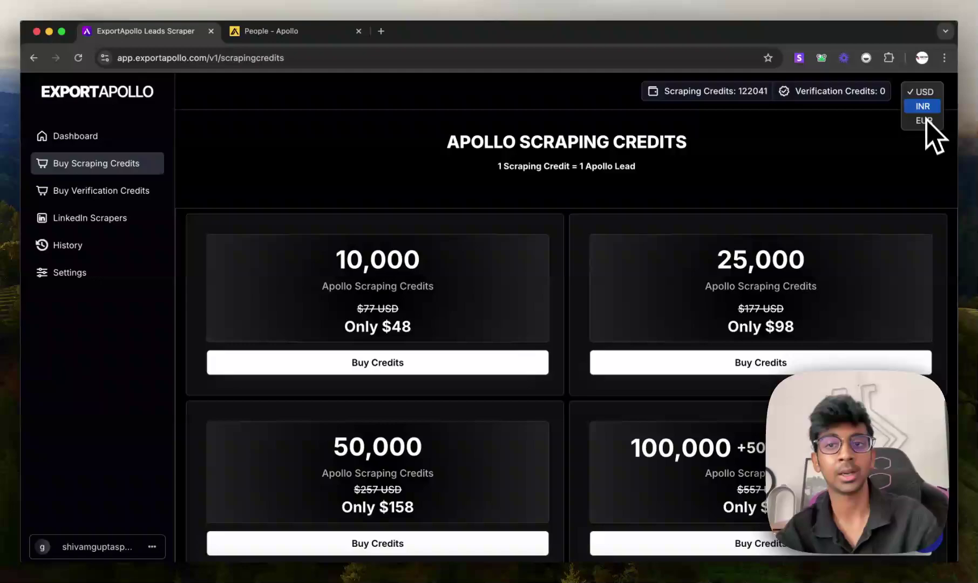
{"action": "left_click", "coordinate": [637, 169]}
{"action": "scroll", "coordinate": [469, 280], "scroll_direction": "down", "scroll_amount": 3}
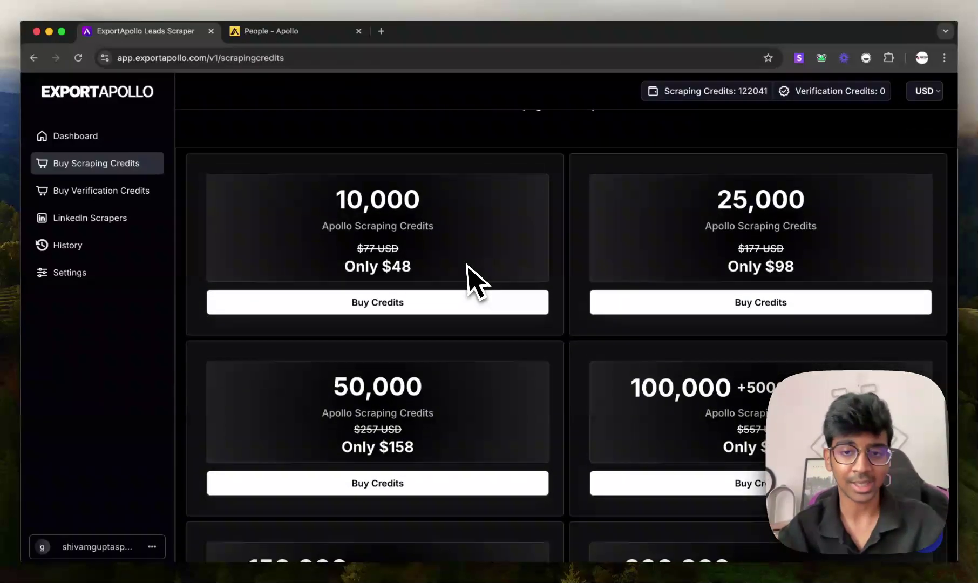
{"action": "scroll", "coordinate": [607, 285], "scroll_direction": "down", "scroll_amount": 2}
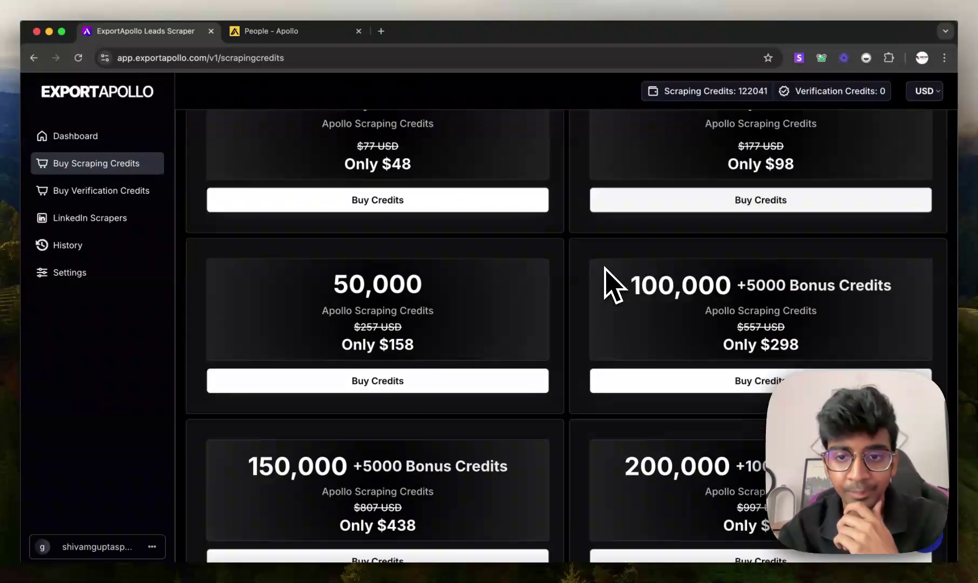
{"action": "scroll", "coordinate": [608, 282], "scroll_direction": "down", "scroll_amount": 3}
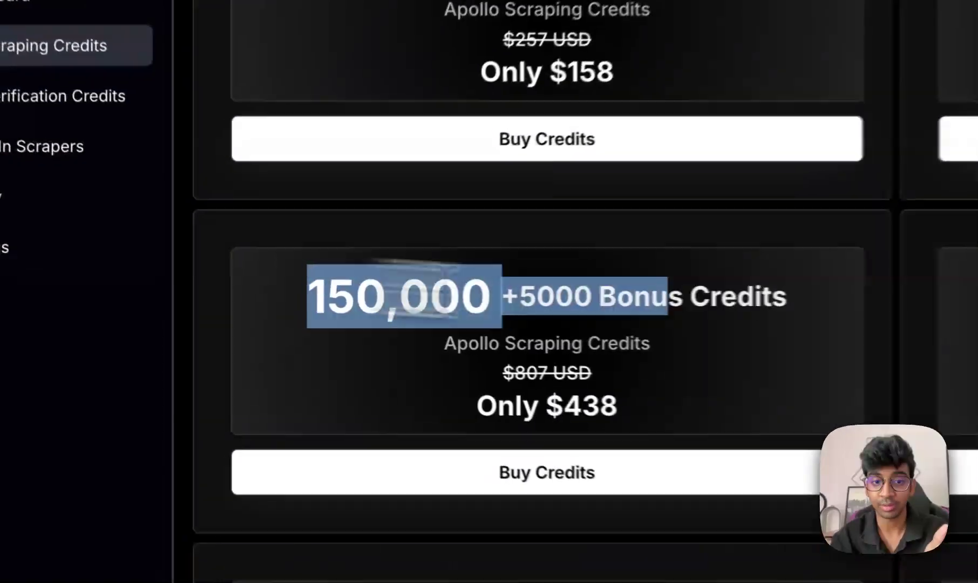
- Check the 150,000-credit package at $438, then view verification credit pricing
{"action": "left_click_drag", "start_coordinate": [360, 310], "coordinate": [516, 310]}
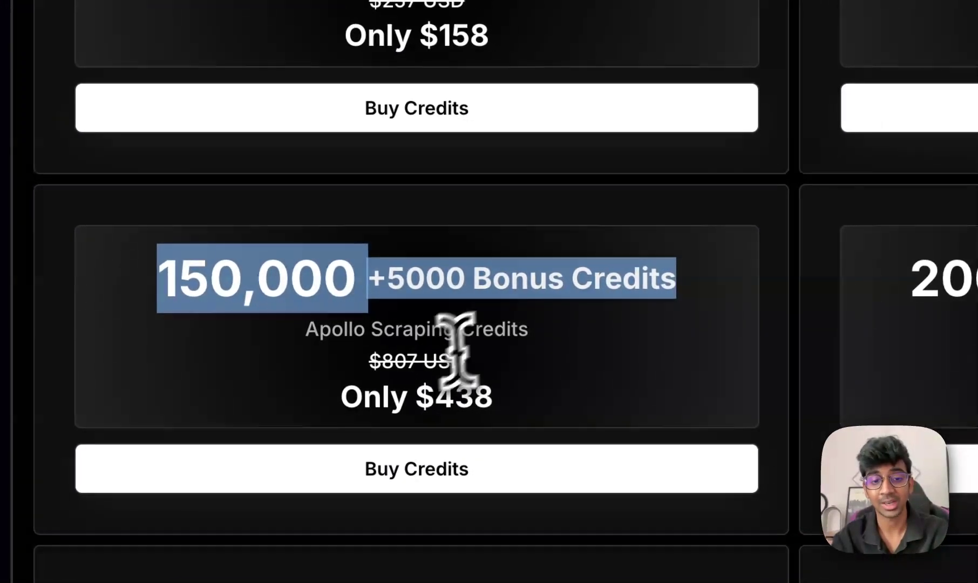
{"action": "left_click_drag", "start_coordinate": [362, 396], "coordinate": [476, 437]}
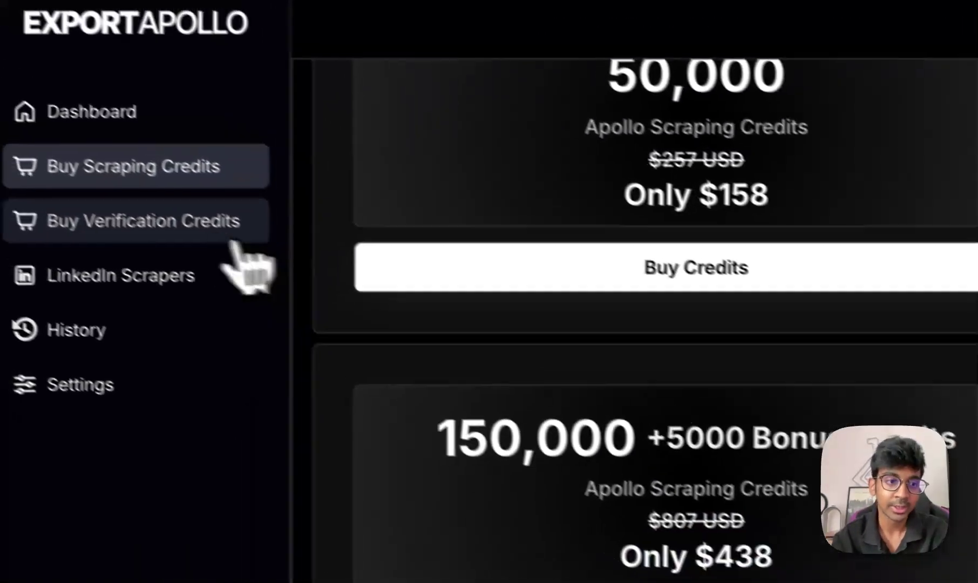
{"action": "left_click", "coordinate": [214, 247]}
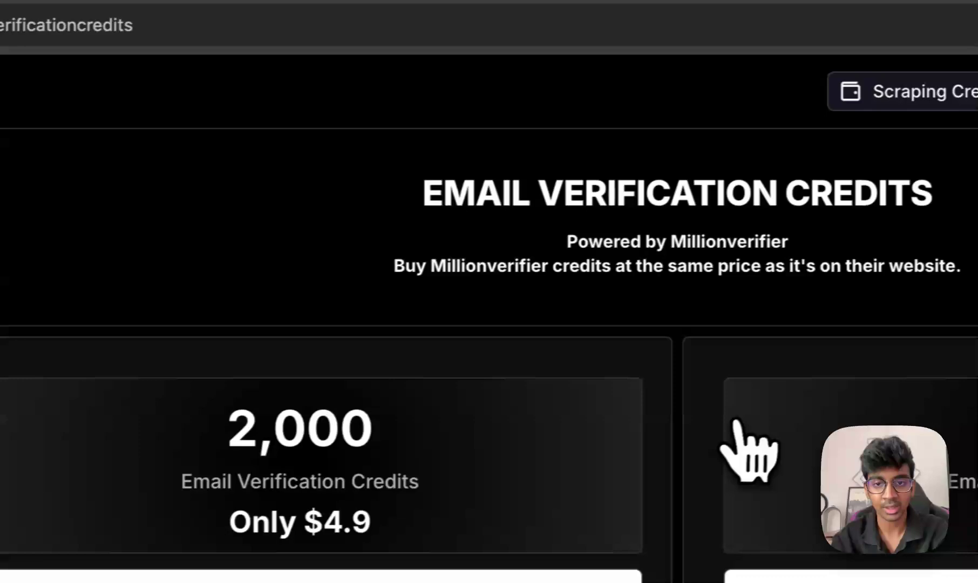
{"action": "scroll", "coordinate": [726, 432], "scroll_direction": "down", "scroll_amount": 2}
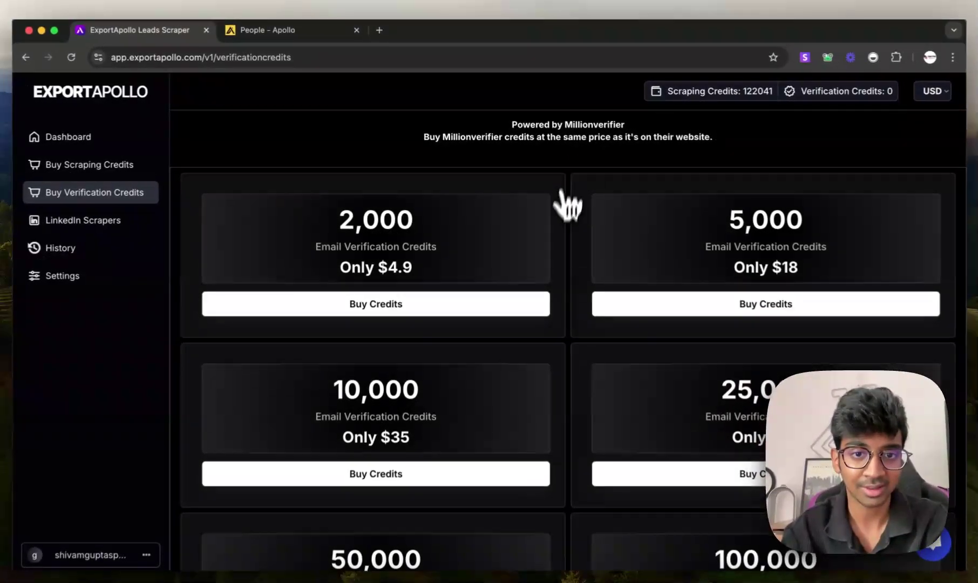
{"action": "scroll", "coordinate": [570, 244], "scroll_direction": "down", "scroll_amount": 2}
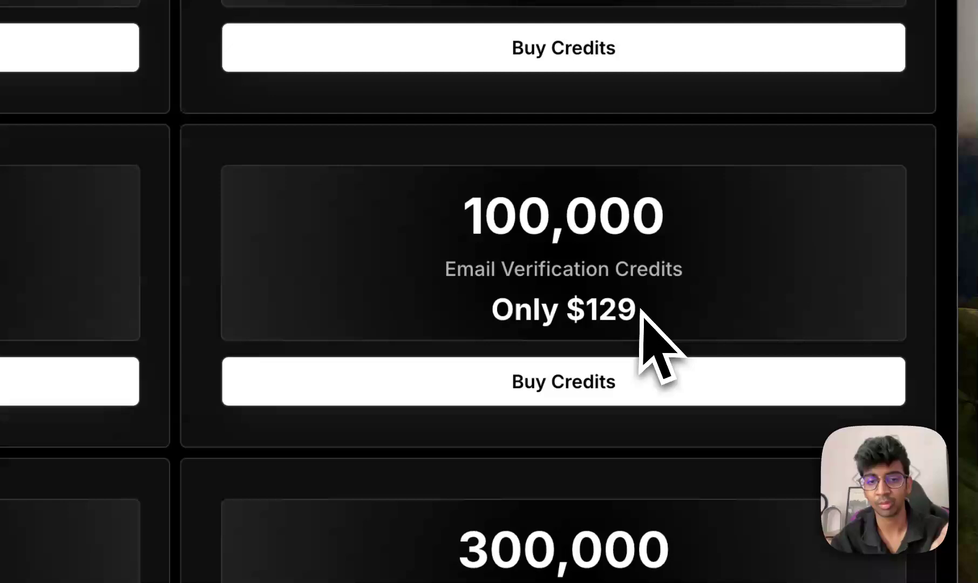
{"action": "scroll", "coordinate": [572, 321], "scroll_direction": "up", "scroll_amount": 5}
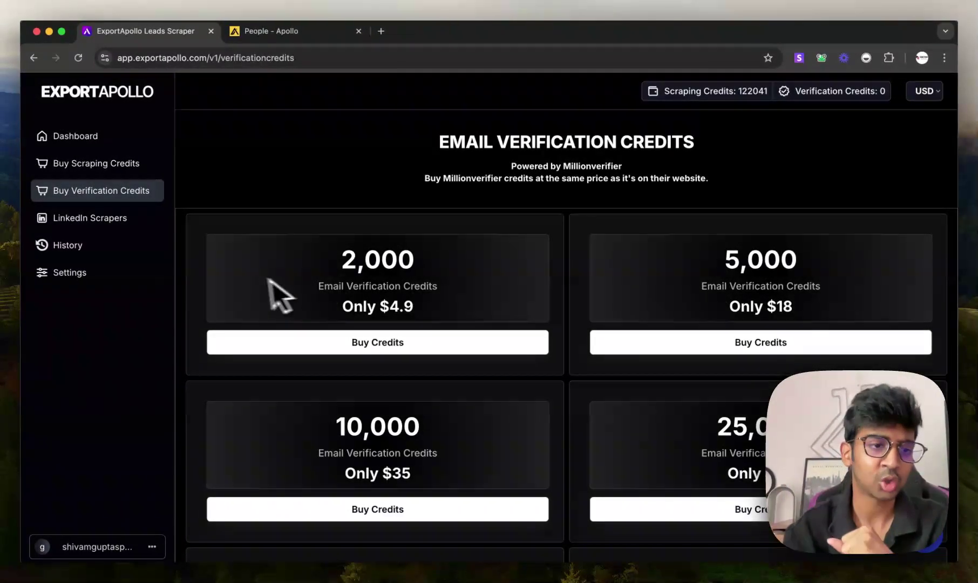
- Open LinkedIn Scrapers and select the Sales Navigator Scraper
{"action": "left_click", "coordinate": [70, 221]}
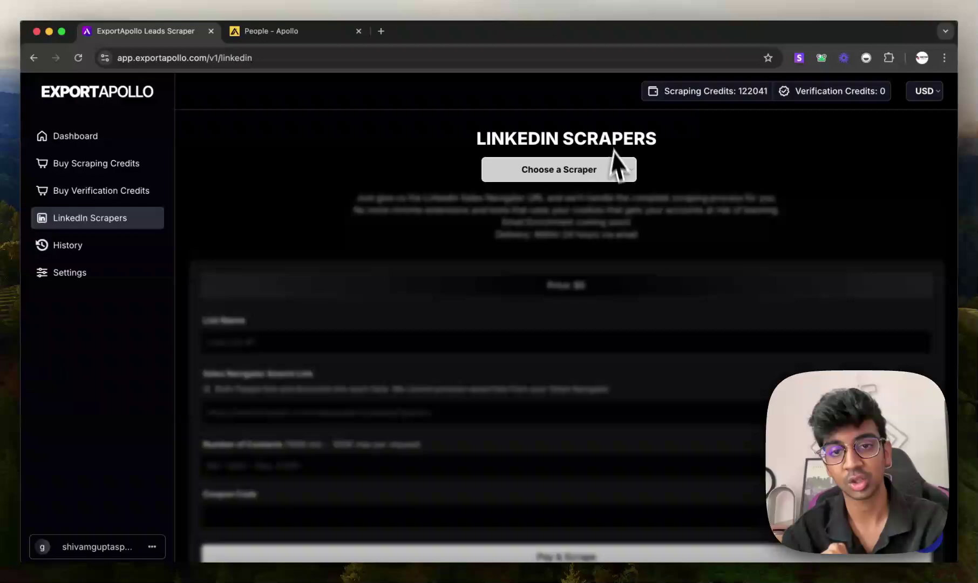
{"action": "left_click", "coordinate": [614, 170]}
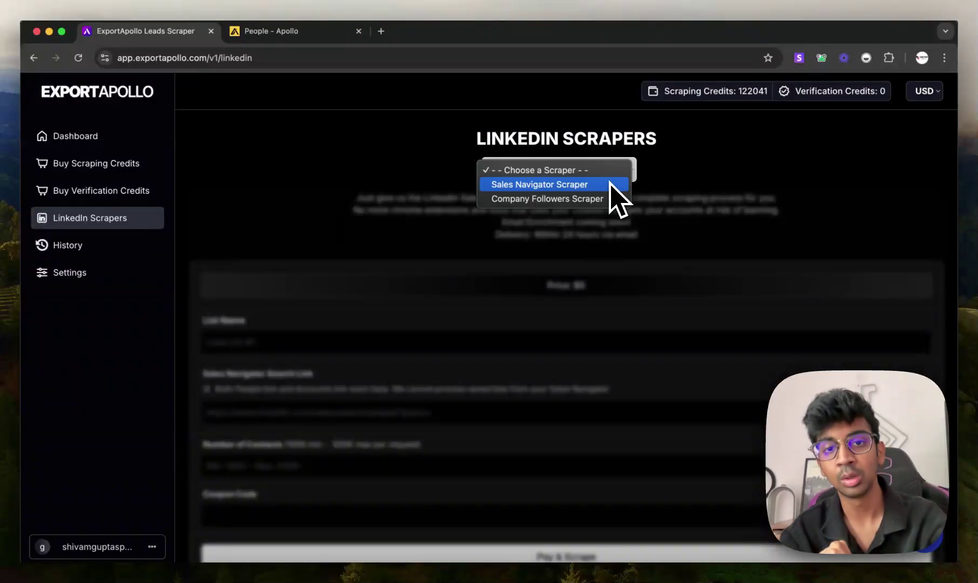
{"action": "left_click", "coordinate": [573, 186]}
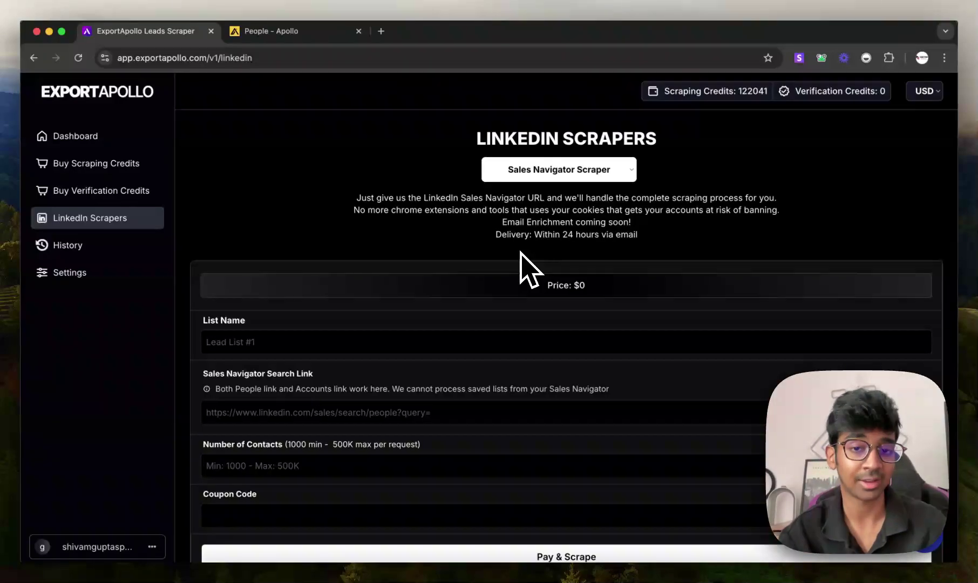
{"action": "scroll", "coordinate": [459, 306], "scroll_direction": "down", "scroll_amount": 2}
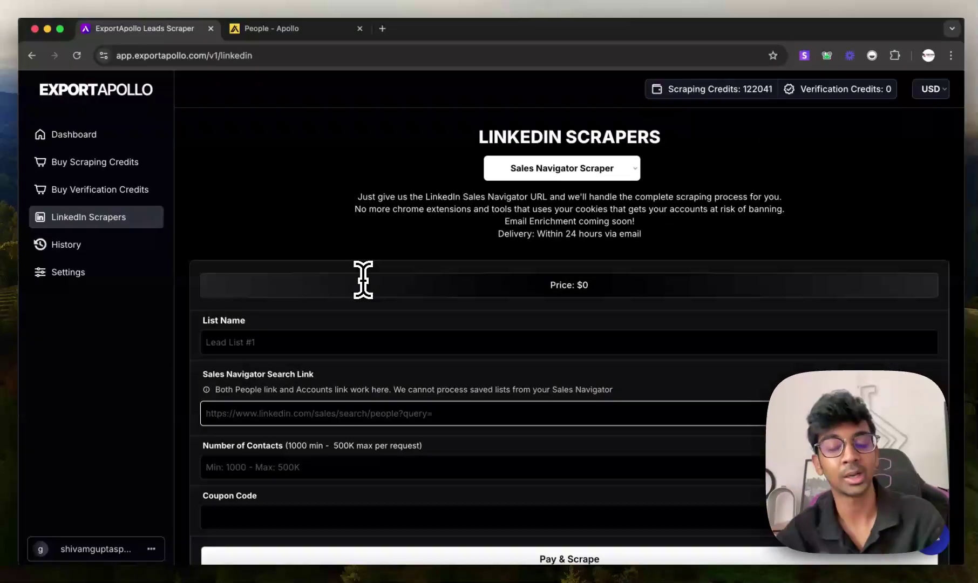
- Switch to the Company Followers Scraper, then go back to the Apollo Scraper dashboard
{"action": "left_click", "coordinate": [535, 169]}
{"action": "left_click", "coordinate": [529, 185]}
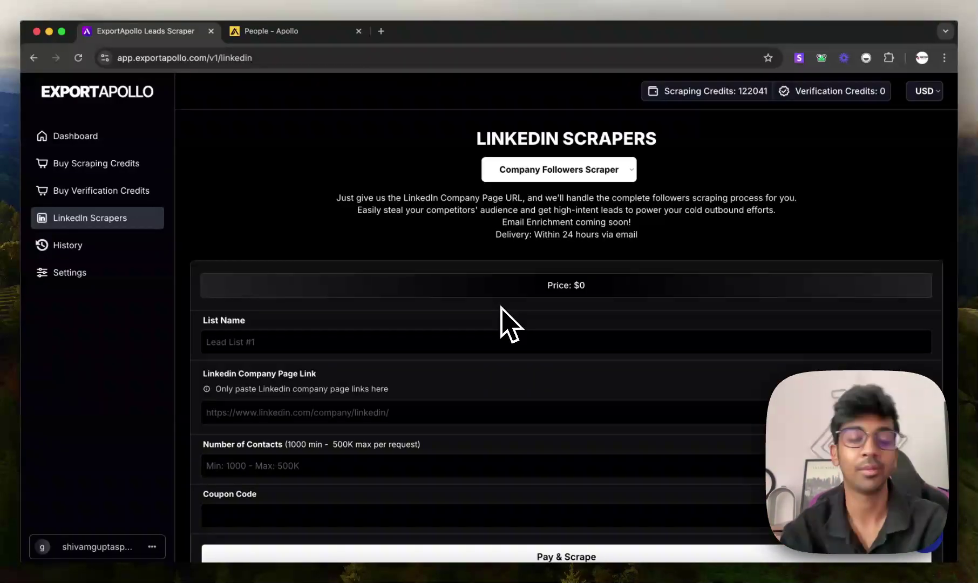
{"action": "left_click", "coordinate": [94, 141]}
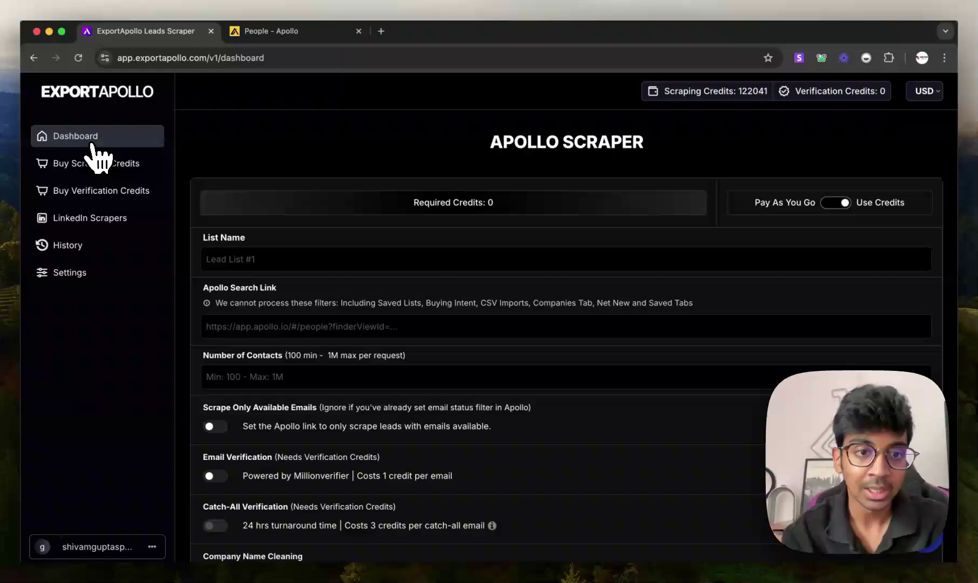
- Refresh the History table and open the Accounting list's Apollo search in a new tab
{"action": "left_click", "coordinate": [113, 251]}
{"action": "left_click", "coordinate": [902, 209]}
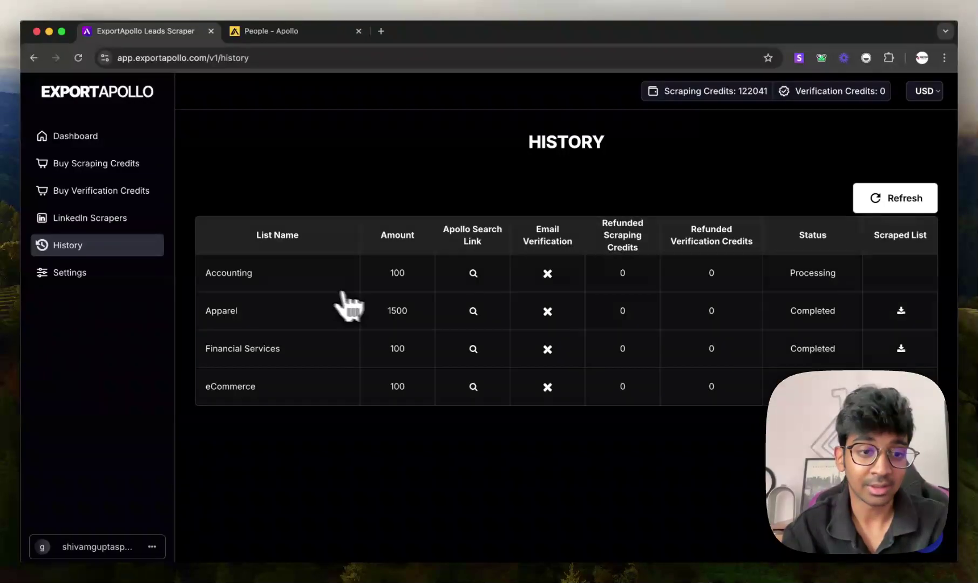
{"action": "left_click_drag", "start_coordinate": [217, 274], "coordinate": [467, 295]}
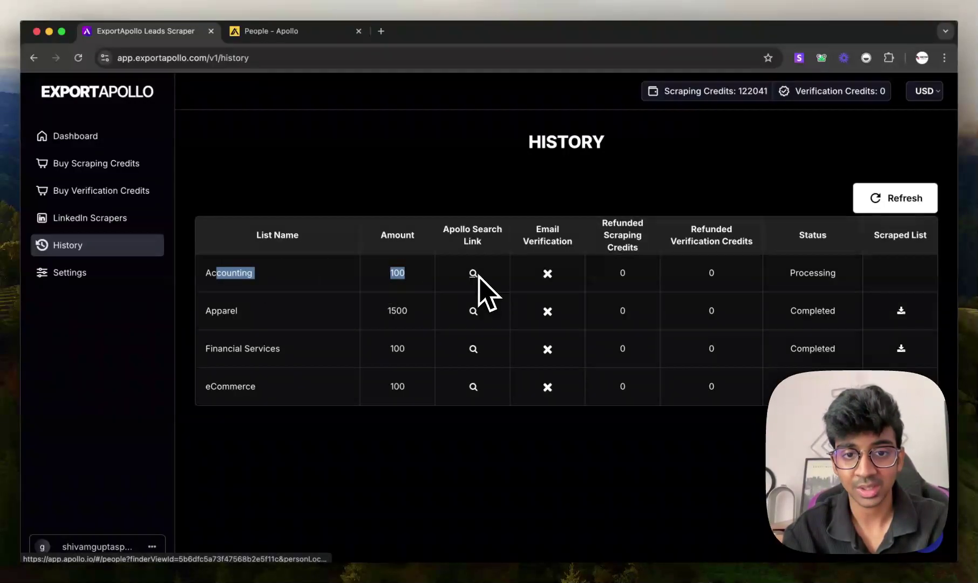
{"action": "left_click", "coordinate": [472, 273]}
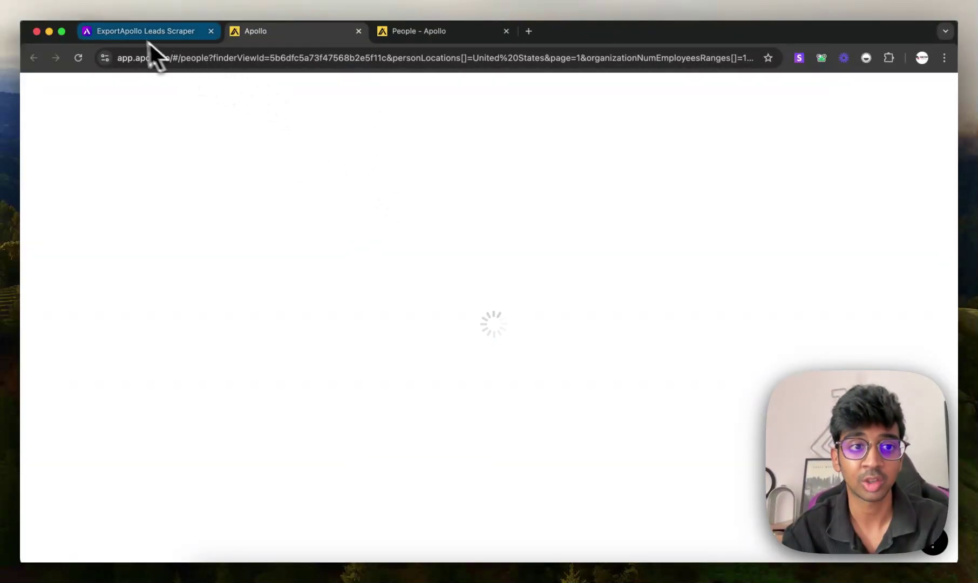
{"action": "left_click", "coordinate": [147, 34]}
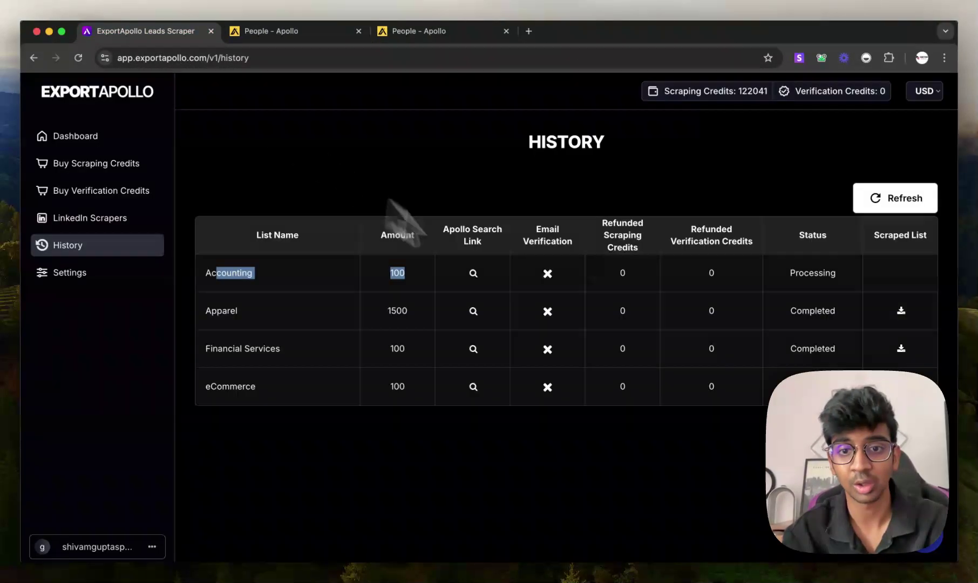
- Recheck the Accounting row's Processing status by refreshing the history twice
{"action": "left_click_drag", "start_coordinate": [539, 314], "coordinate": [798, 270]}
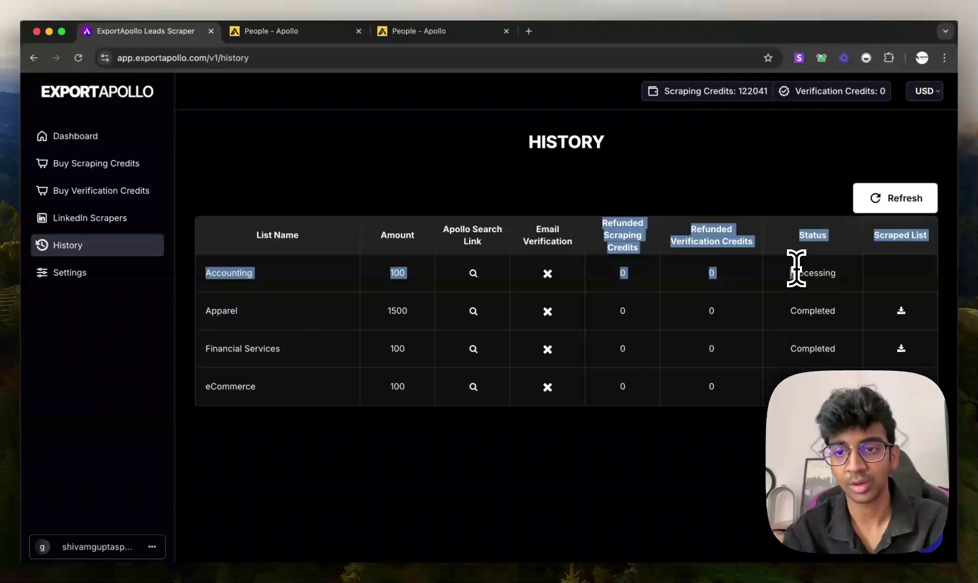
{"action": "left_click", "coordinate": [916, 218]}
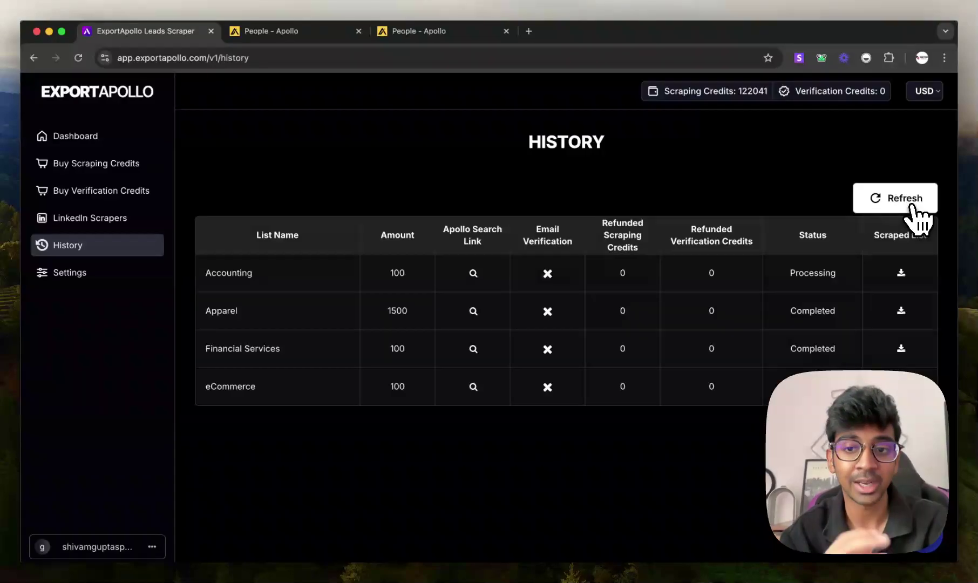
{"action": "left_click", "coordinate": [916, 218]}
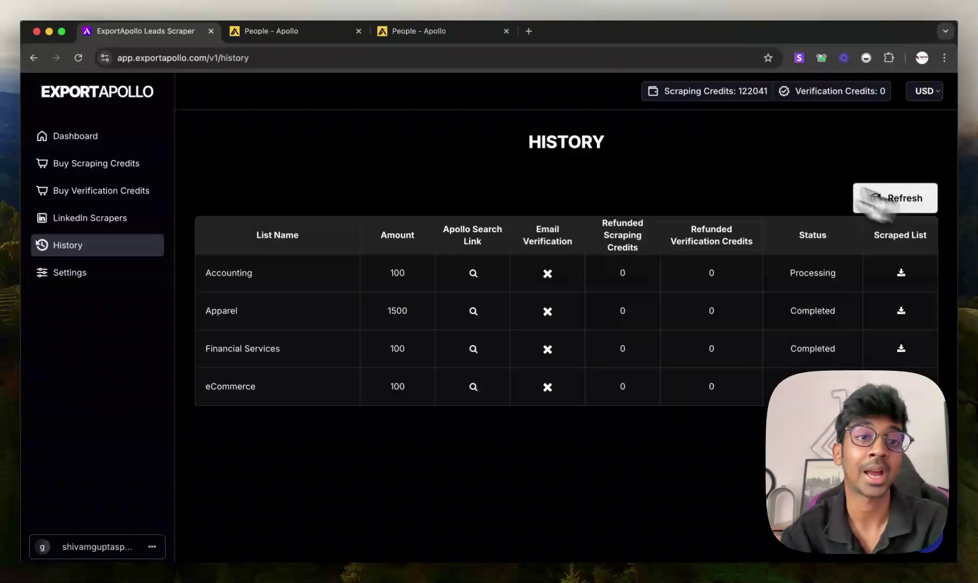
- Glance over both Apollo people-search tabs, then go from ExportApollo History back to the Apollo Scraper dashboard
{"action": "left_click", "coordinate": [403, 36]}
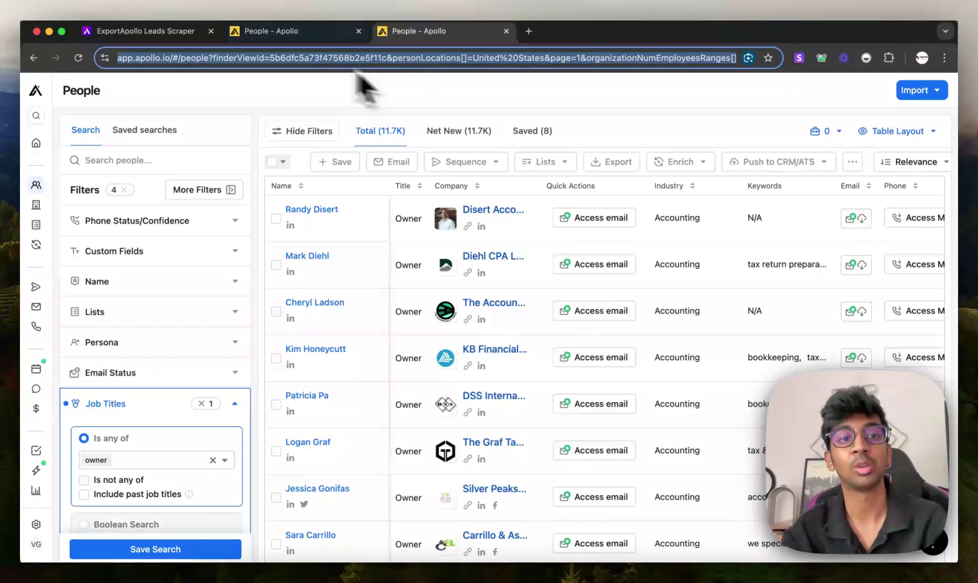
{"action": "left_click", "coordinate": [283, 30]}
{"action": "left_click", "coordinate": [152, 31]}
{"action": "left_click", "coordinate": [108, 137]}
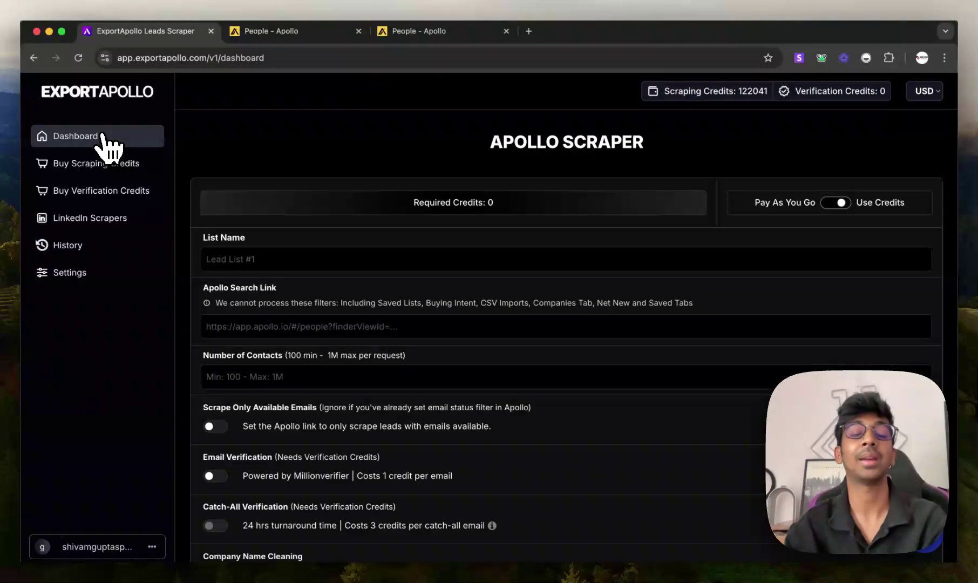